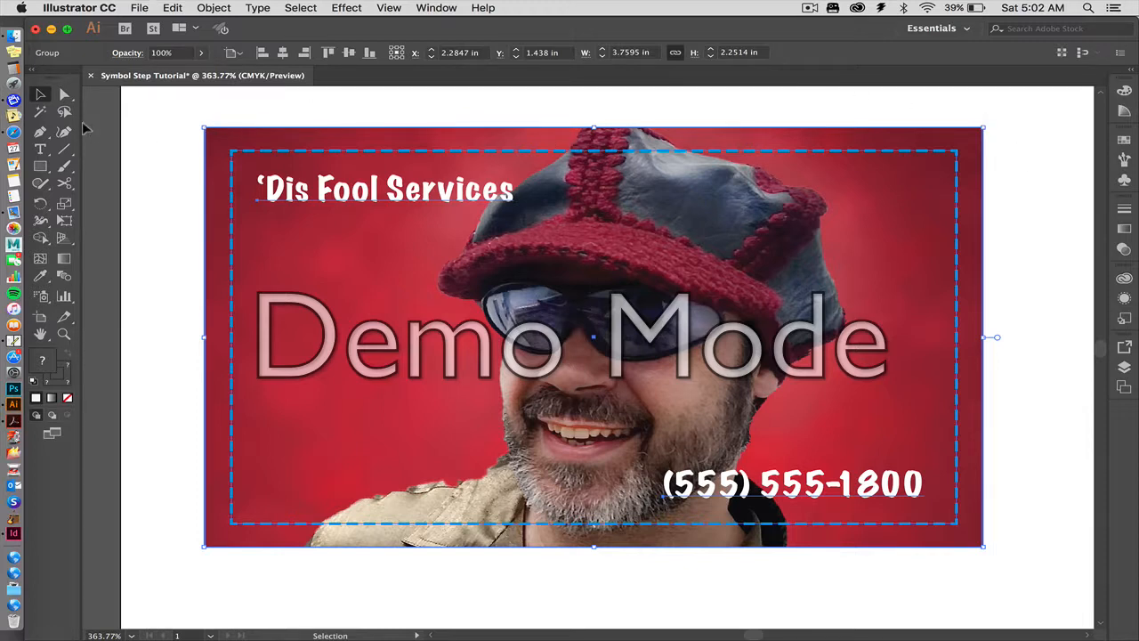
# Examine the grouped business card and its dashed margin line, both up close and on the full page.
pyautogui.click(132, 120)
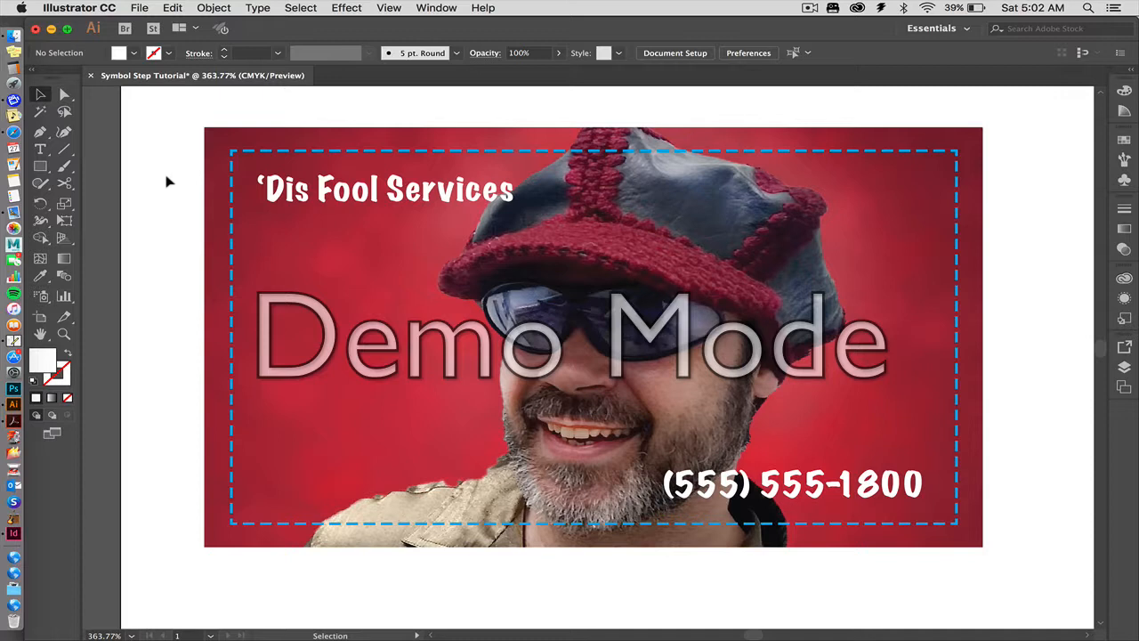
pyautogui.press('a')
pyautogui.press('v')
pyautogui.press('super+0')
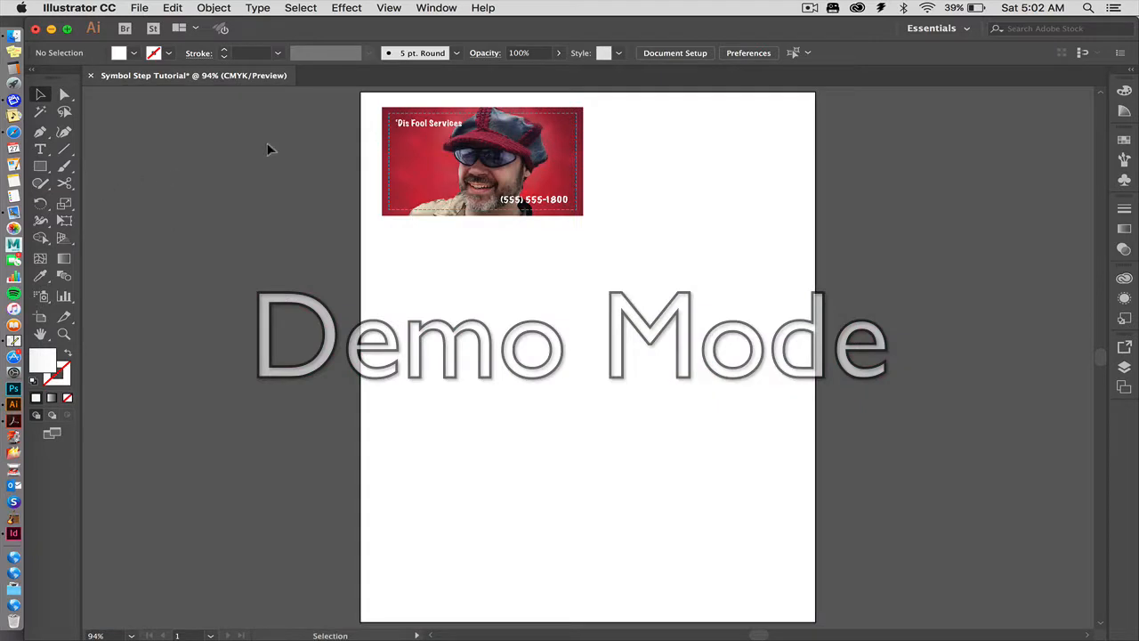
pyautogui.click(412, 135)
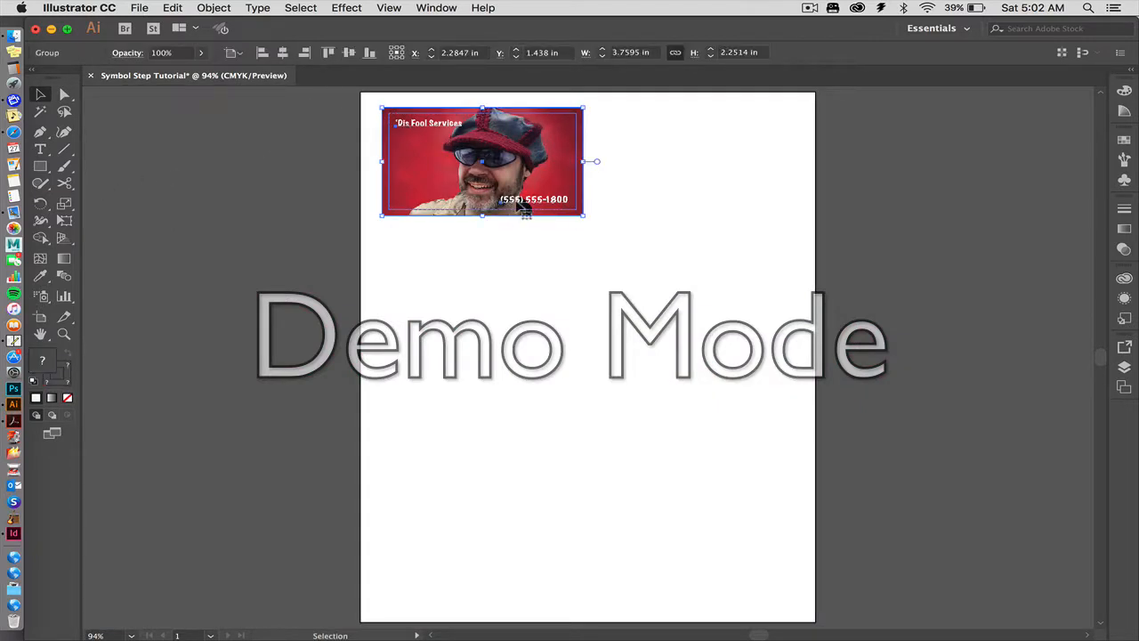
pyautogui.click(336, 181)
pyautogui.click(418, 132)
pyautogui.click(302, 147)
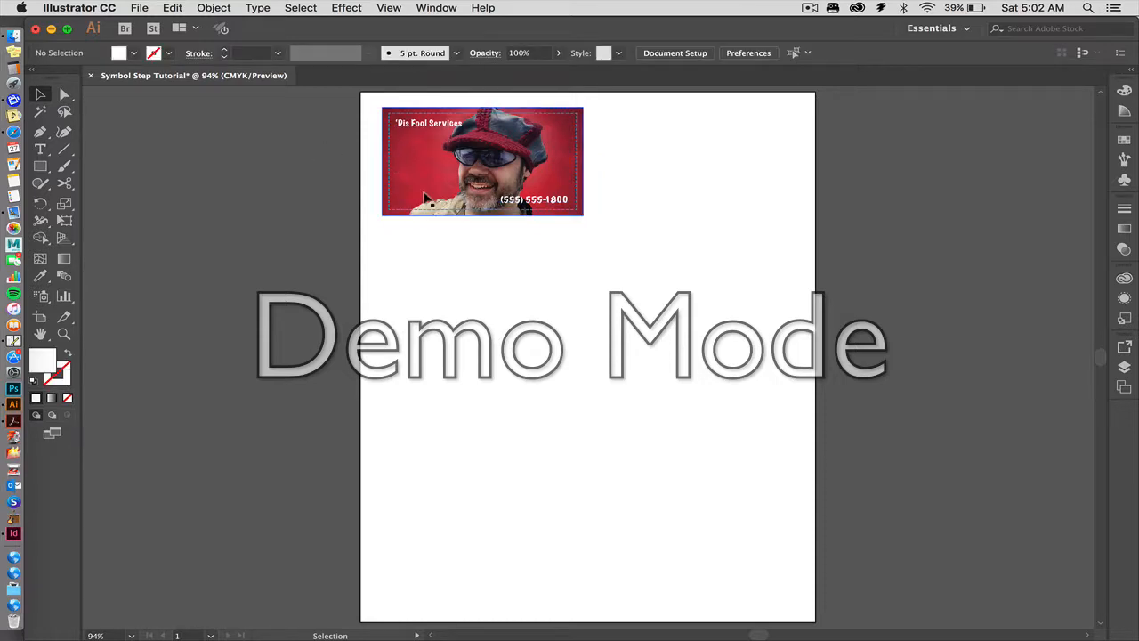
pyautogui.click(378, 108)
pyautogui.click(324, 122)
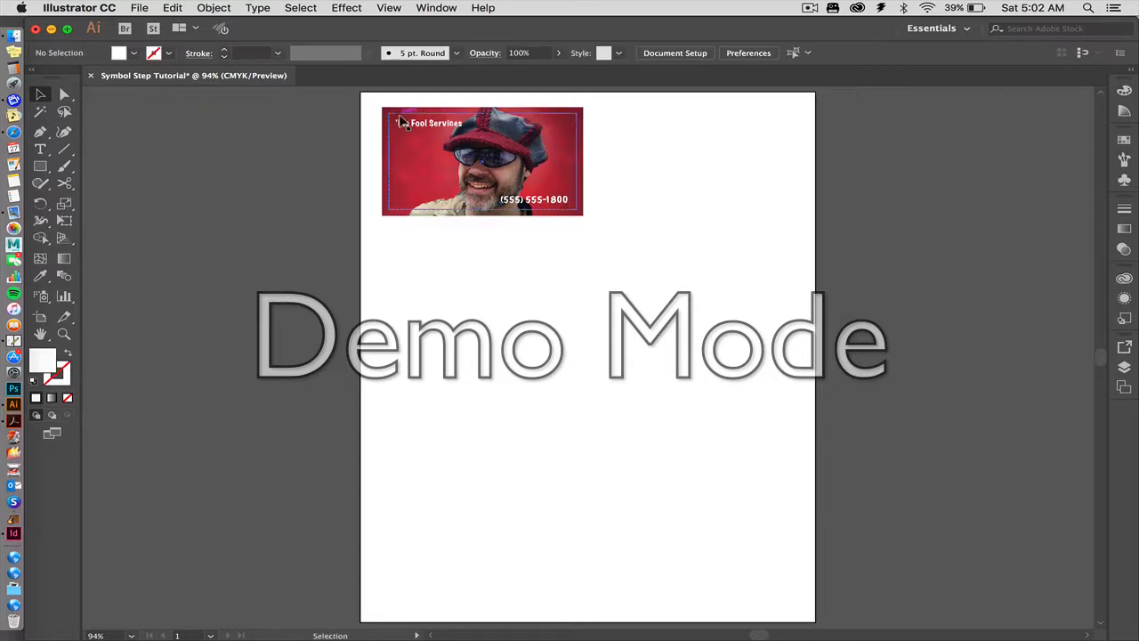
pyautogui.click(391, 125)
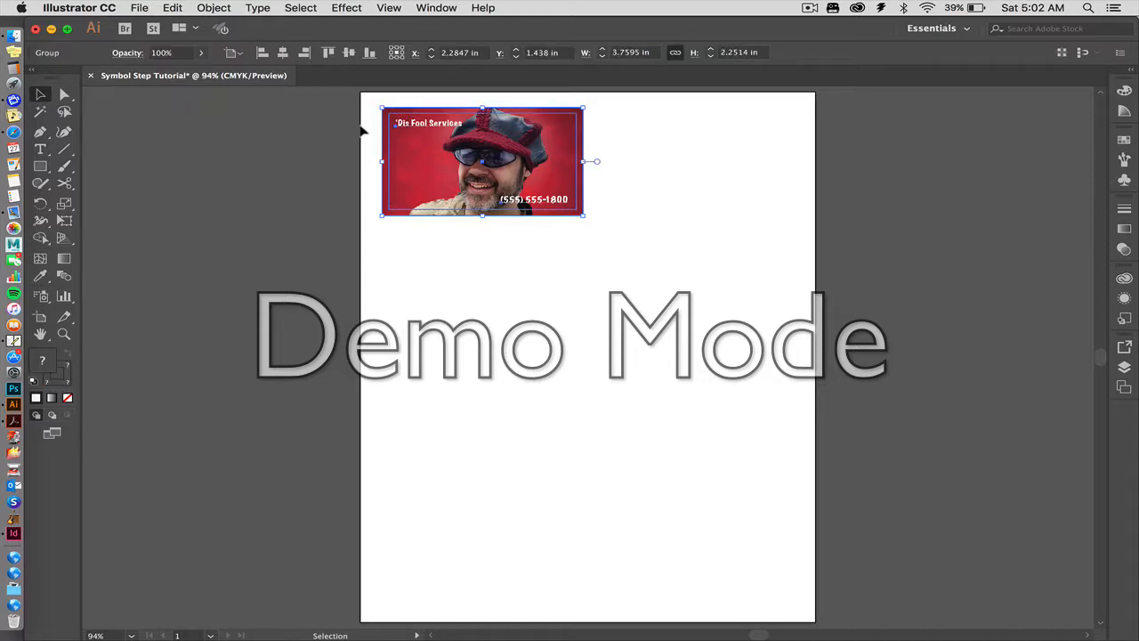
pyautogui.click(352, 132)
pyautogui.press('z')
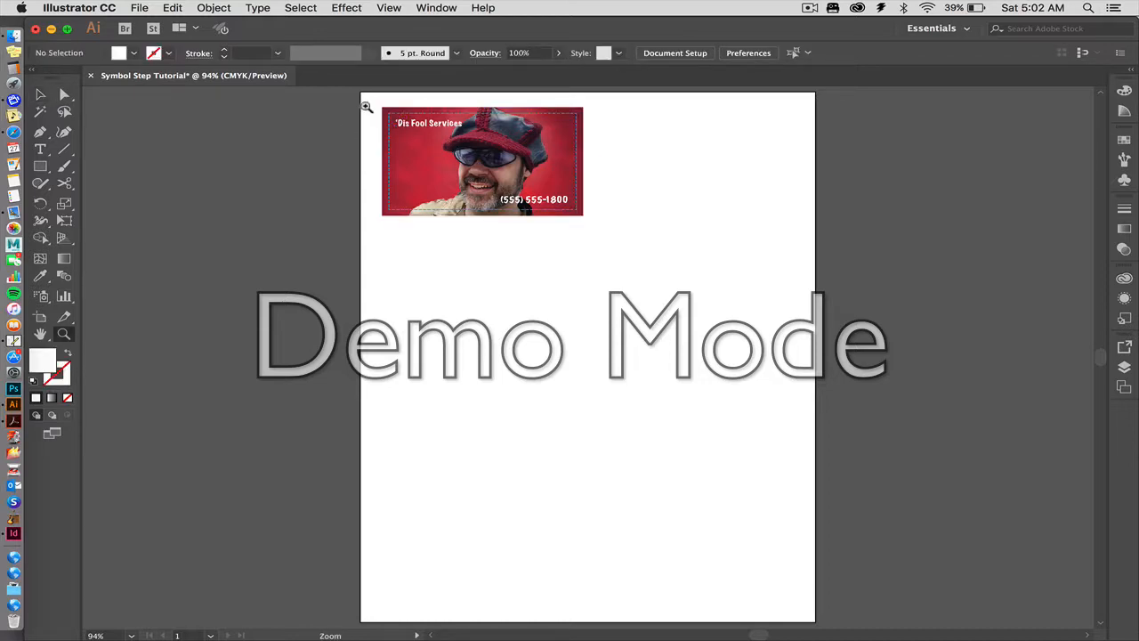
pyautogui.moveTo(366, 107); pyautogui.dragTo(608, 237)
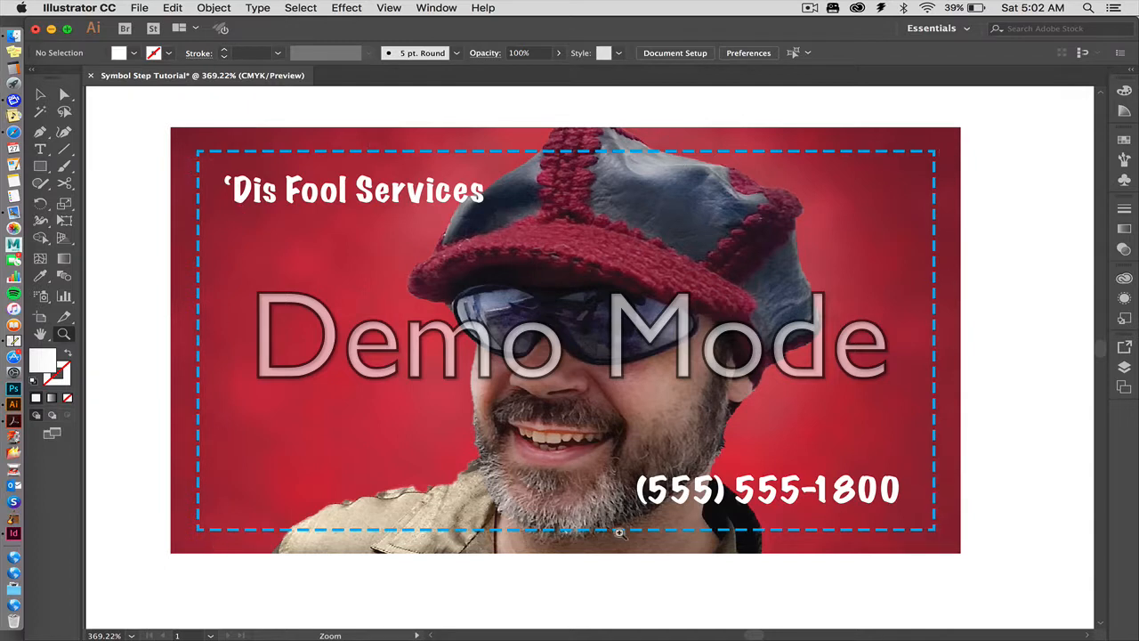
pyautogui.click(41, 96)
pyautogui.press('super+0')
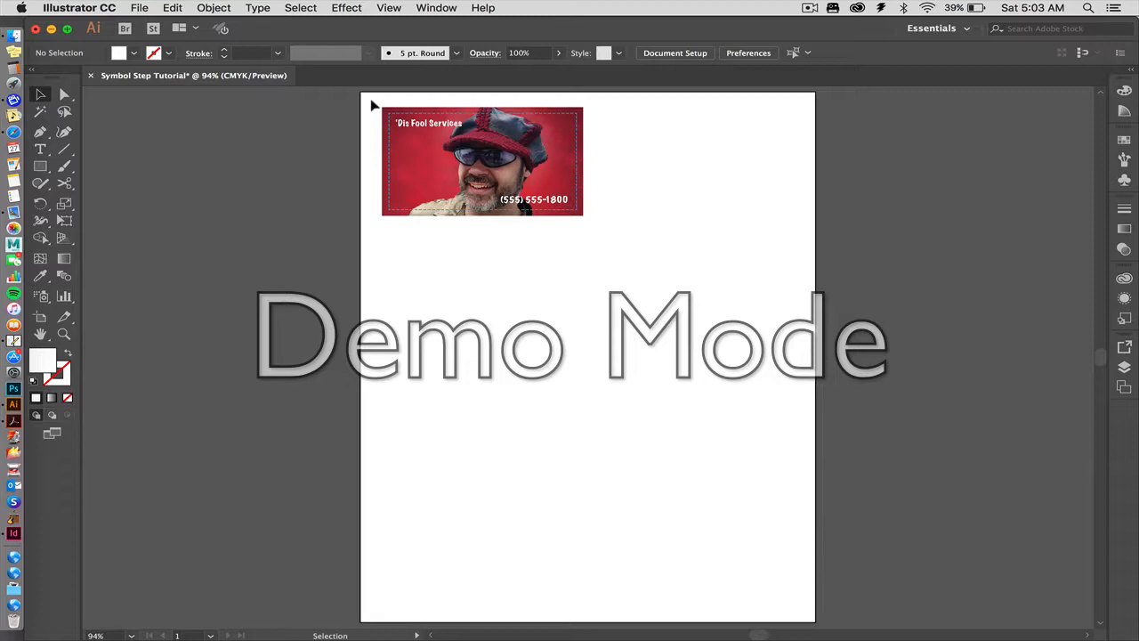
# Select the whole business card and set its Move offset to 3.5+.25 in horizontally and 0 in vertically.
pyautogui.moveTo(374, 105); pyautogui.dragTo(655, 250)
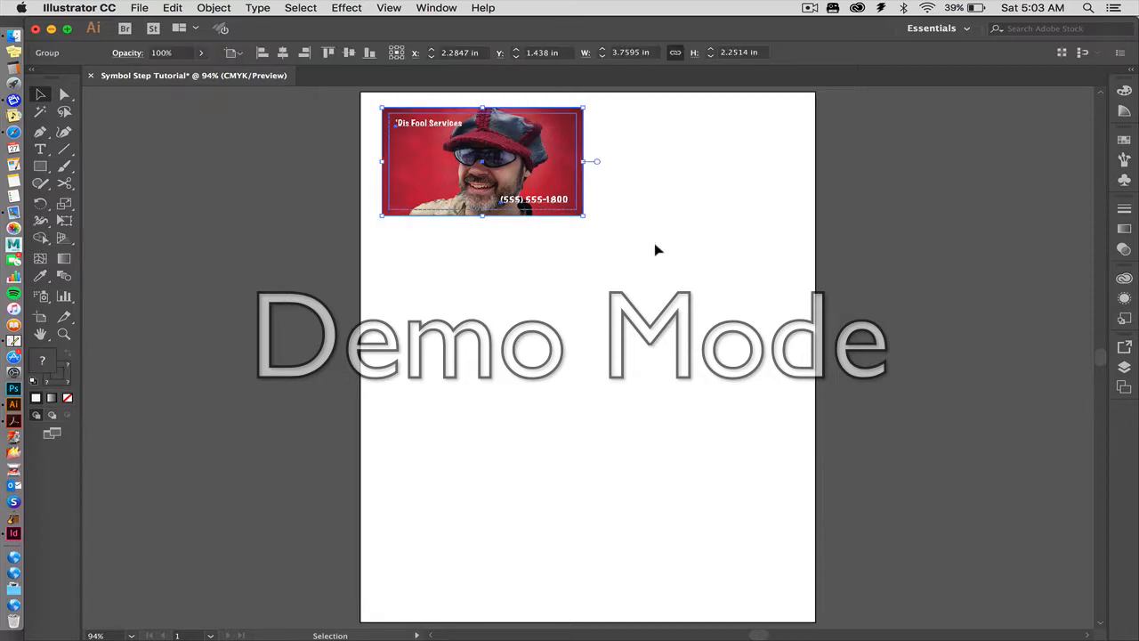
pyautogui.press('super+y')
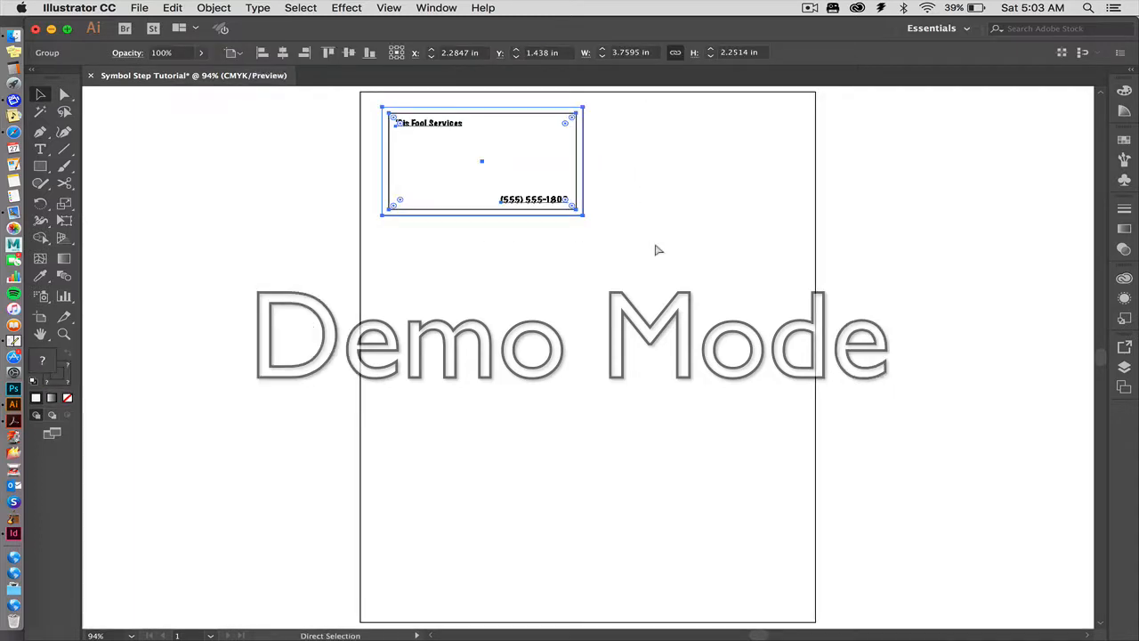
pyautogui.press('super+y')
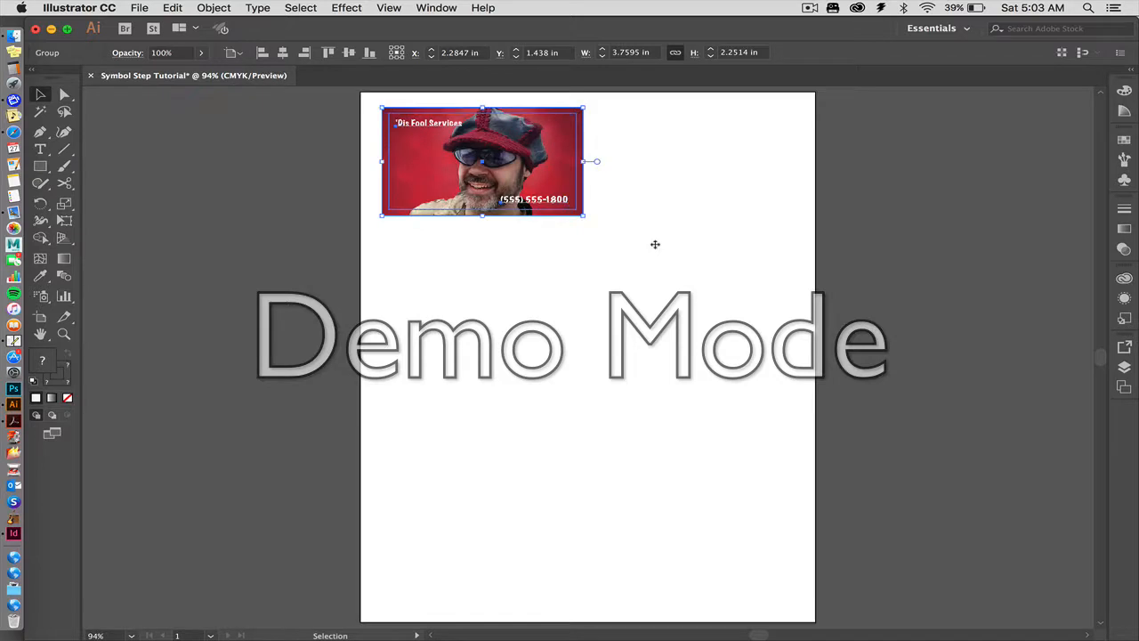
pyautogui.doubleClick(42, 95)
pyautogui.write('3.5')
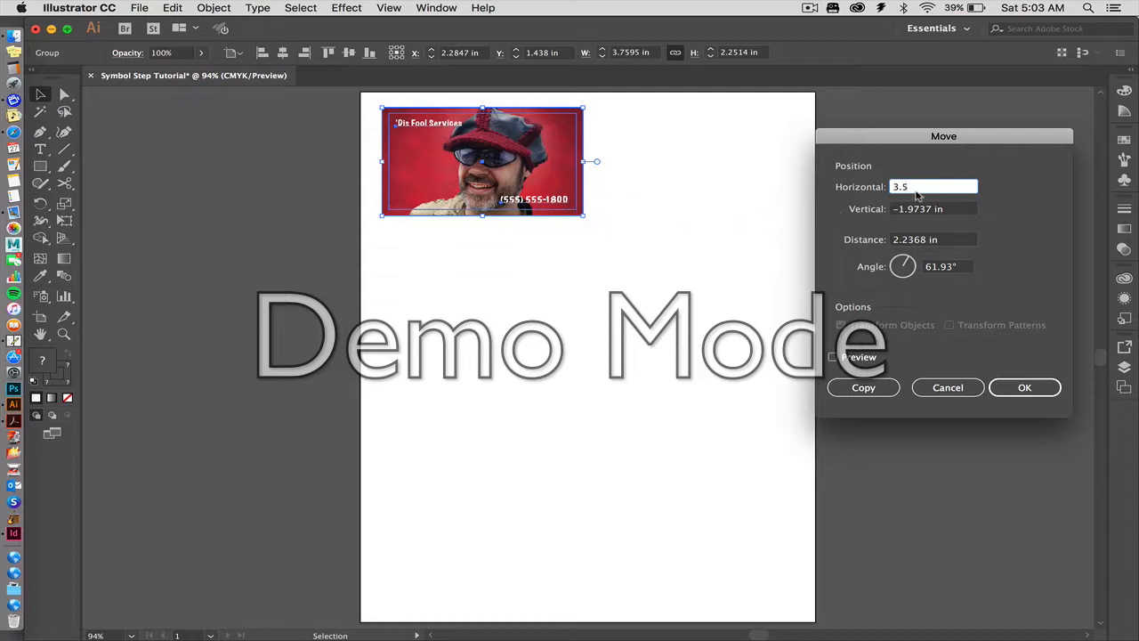
pyautogui.write('+.25')
pyautogui.press('Tab')
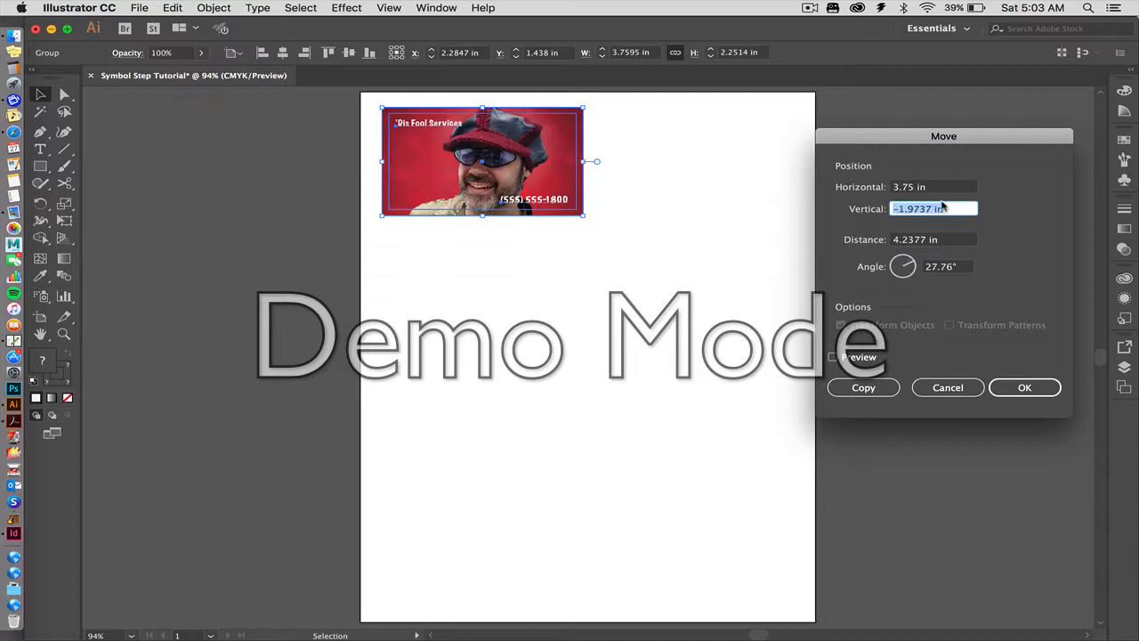
pyautogui.write('0')
pyautogui.press('Tab')
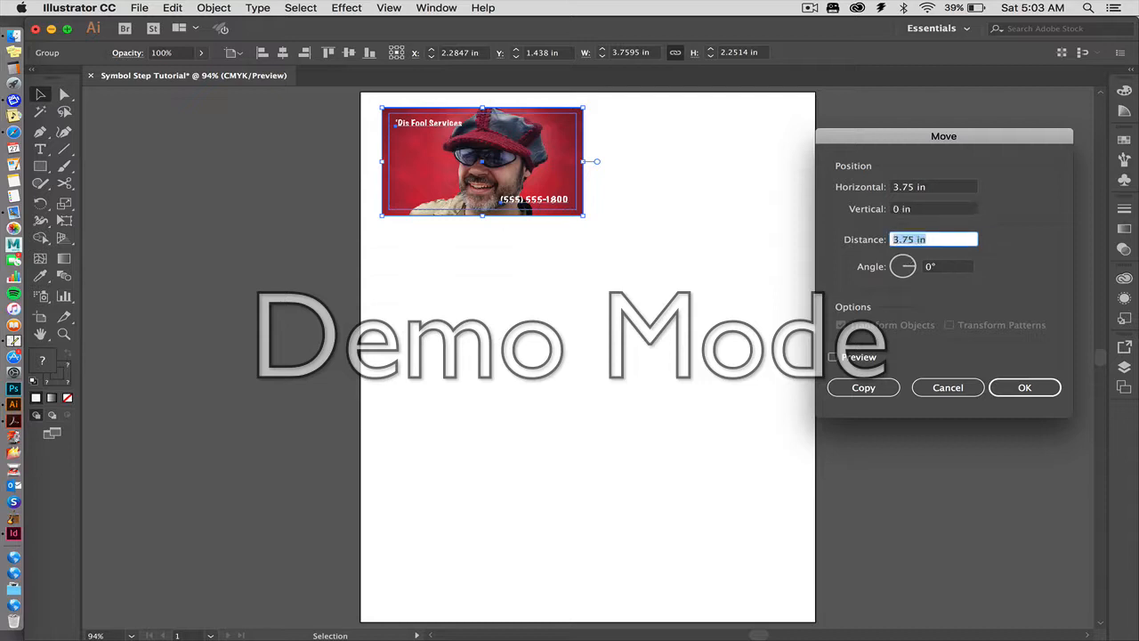
# Preview the card's move and apply it as a copy beside the original.
pyautogui.click(833, 358)
pyautogui.click(833, 358)
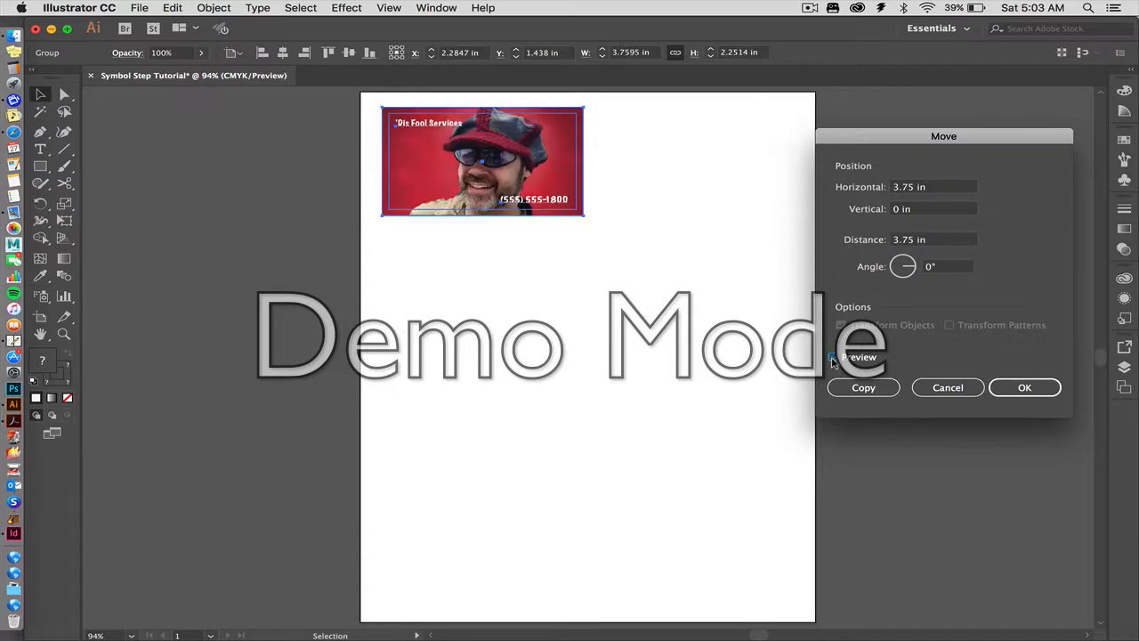
pyautogui.click(833, 358)
pyautogui.click(833, 357)
pyautogui.click(834, 357)
pyautogui.click(840, 388)
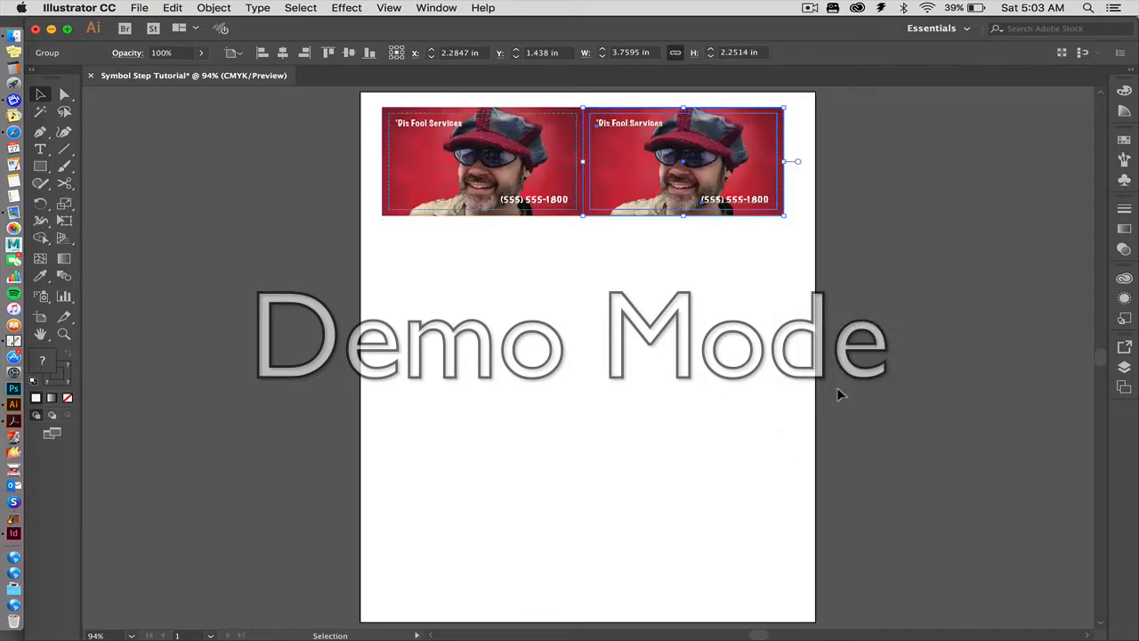
# Show the rulers and place the zero point on the original card's facing dashed line to measure the gap between the two cards' margins.
pyautogui.click(396, 282)
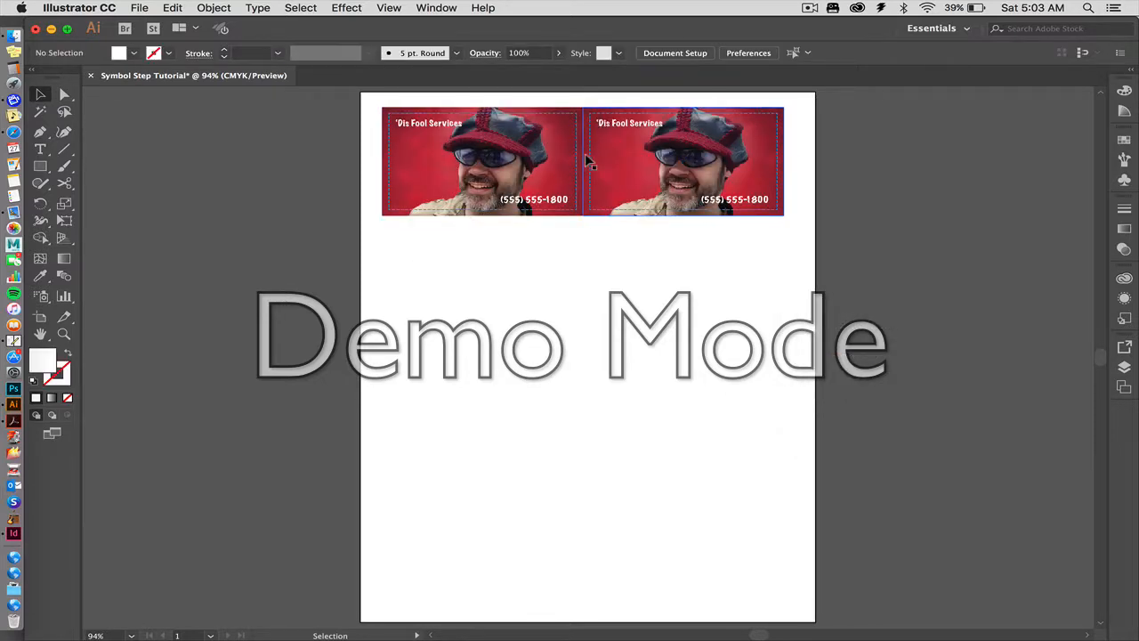
pyautogui.press('z')
pyautogui.moveTo(560, 143); pyautogui.dragTo(609, 164)
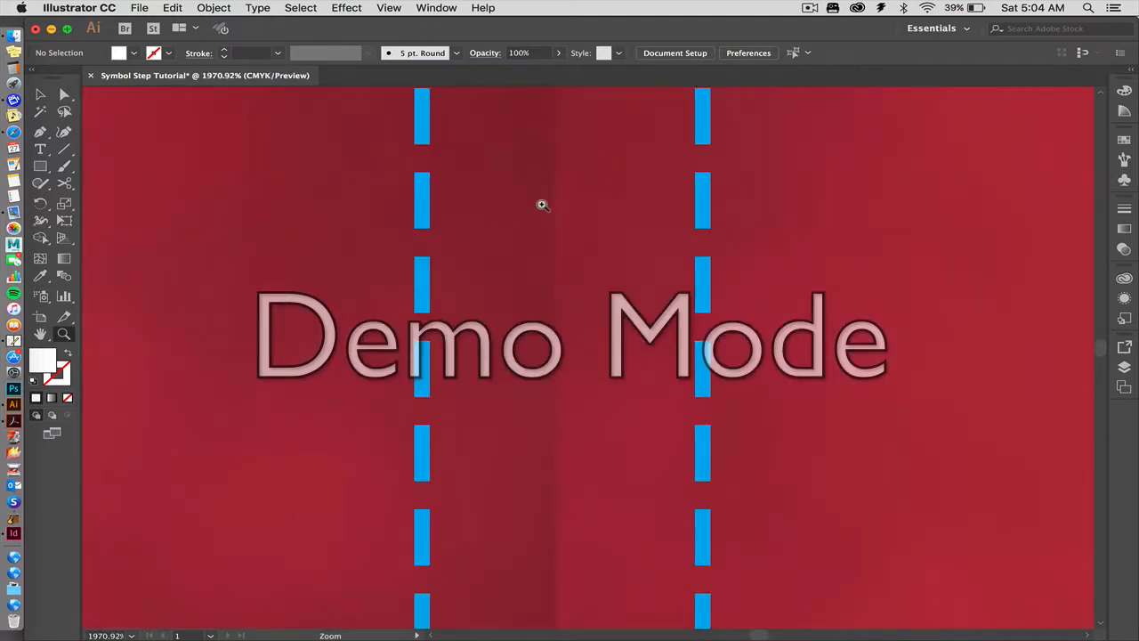
pyautogui.press('super+r')
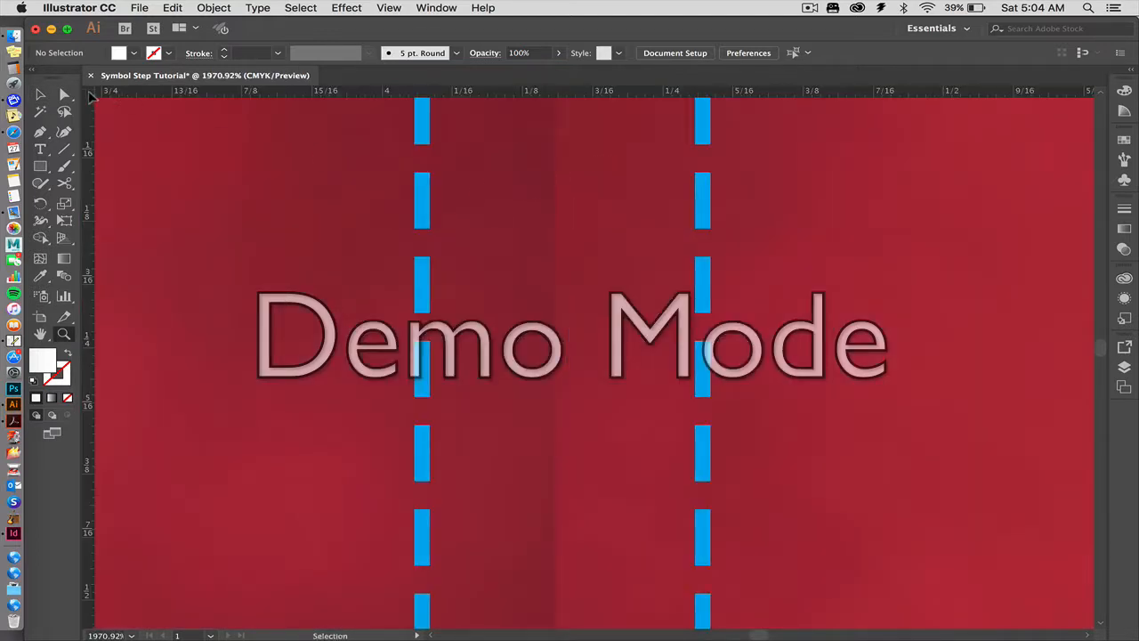
pyautogui.moveTo(91, 98); pyautogui.dragTo(421, 131)
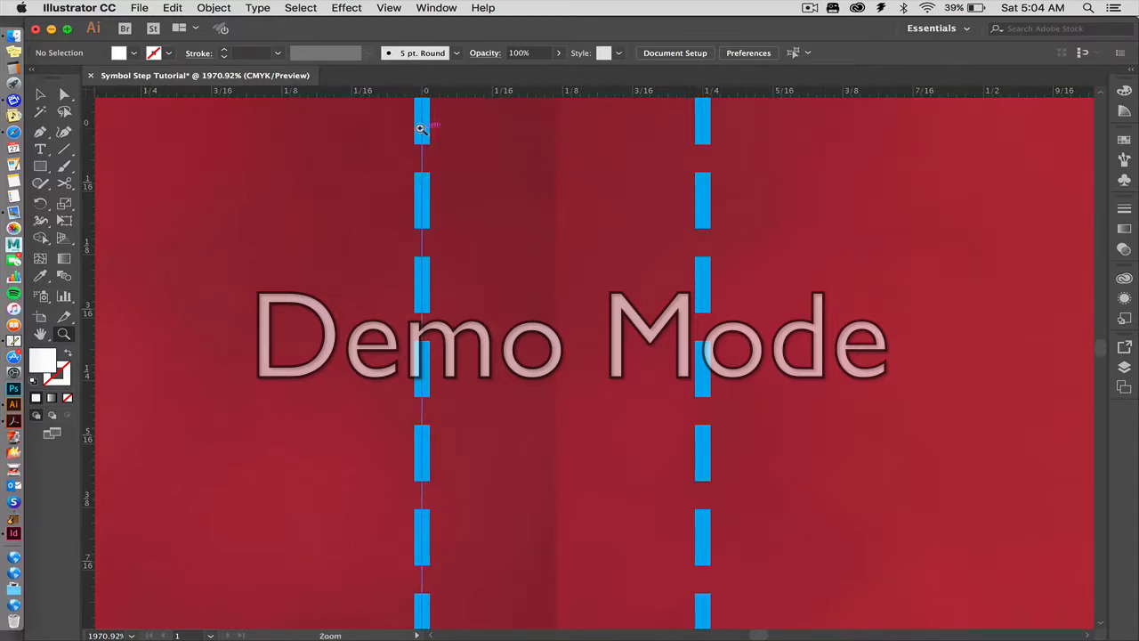
pyautogui.click(420, 127)
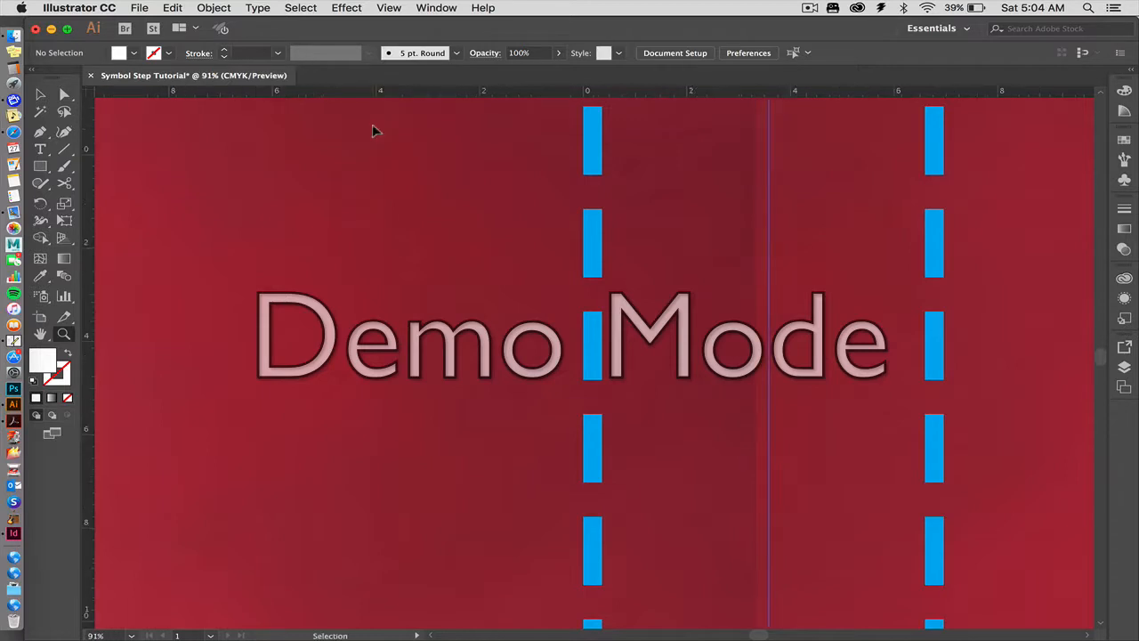
# Select both cards and copy them 2.25 in downward with a horizontal offset of 0 in.
pyautogui.press('super+0')
pyautogui.click(45, 95)
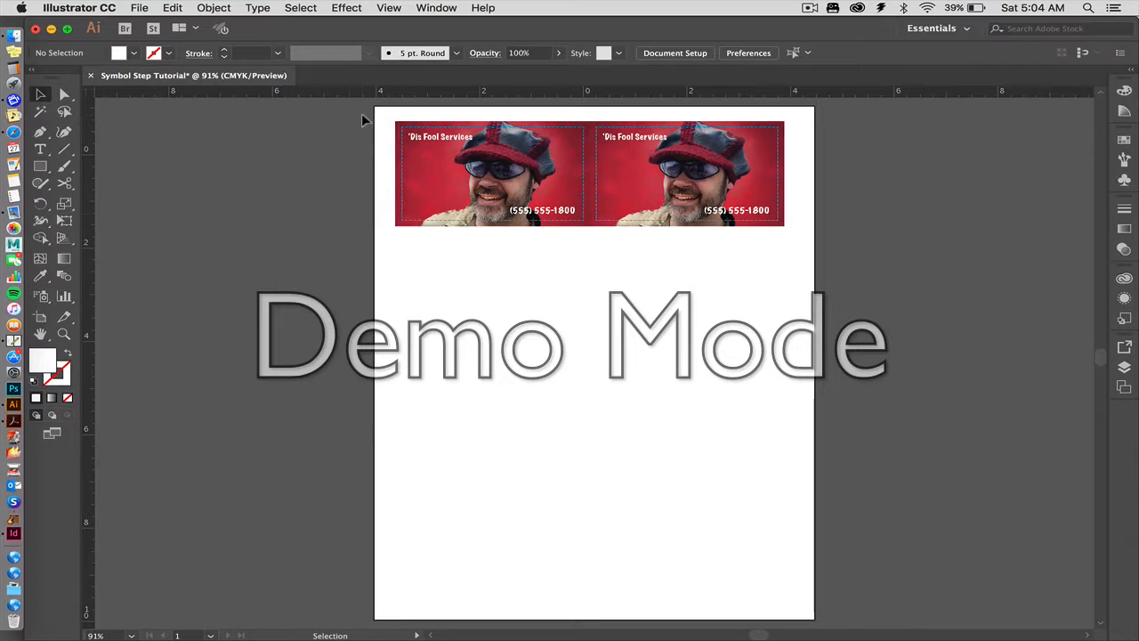
pyautogui.press('super+a')
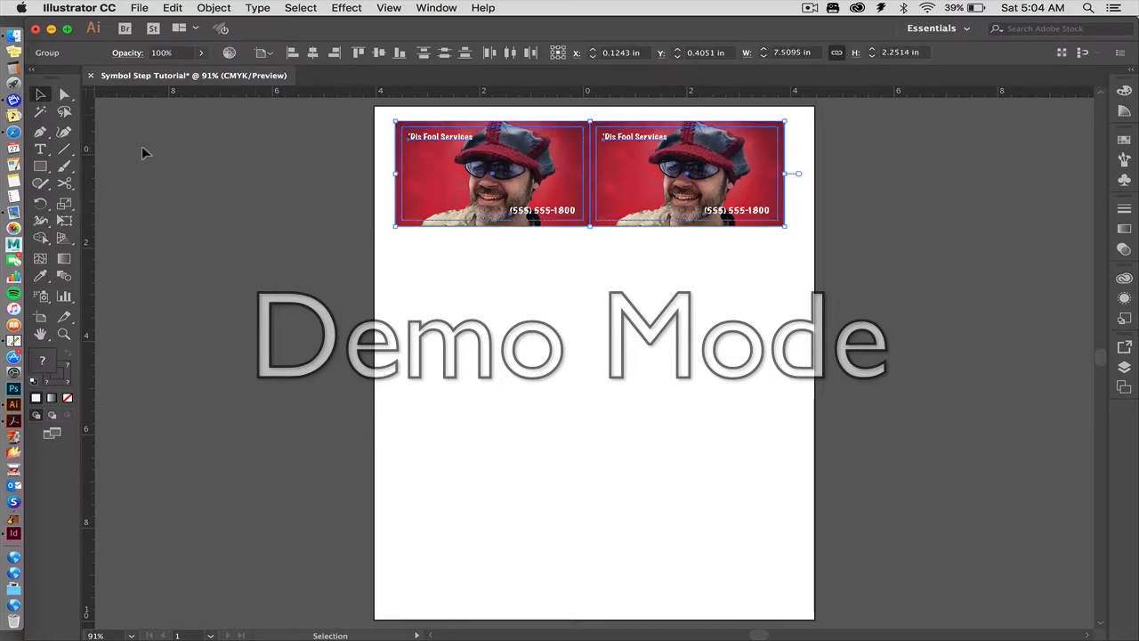
pyautogui.doubleClick(40, 95)
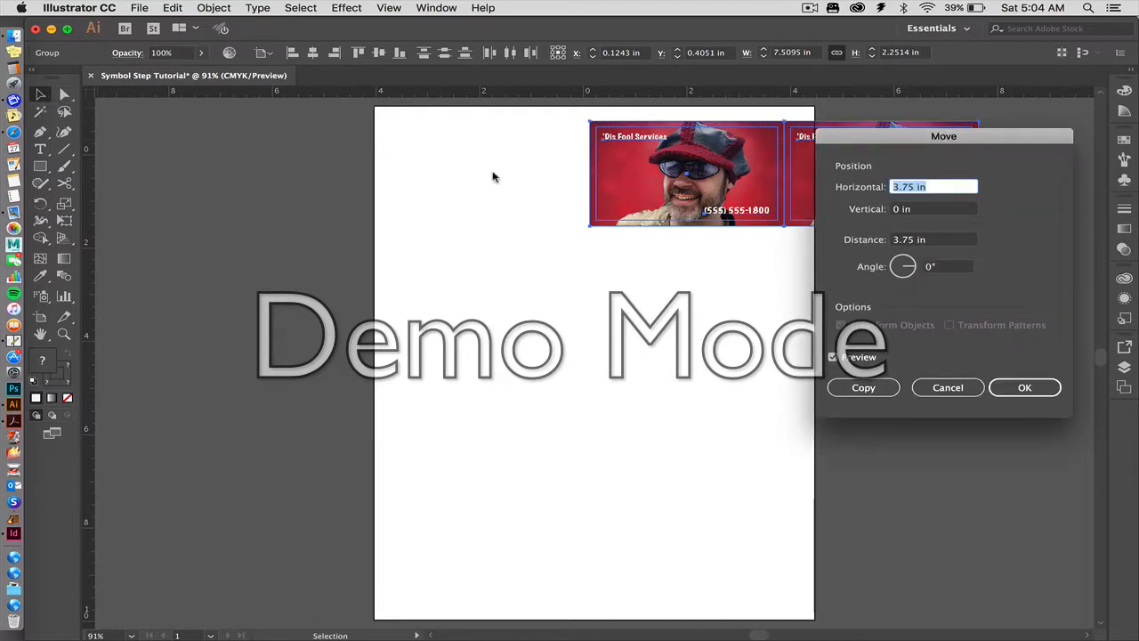
pyautogui.write('0')
pyautogui.press('Tab')
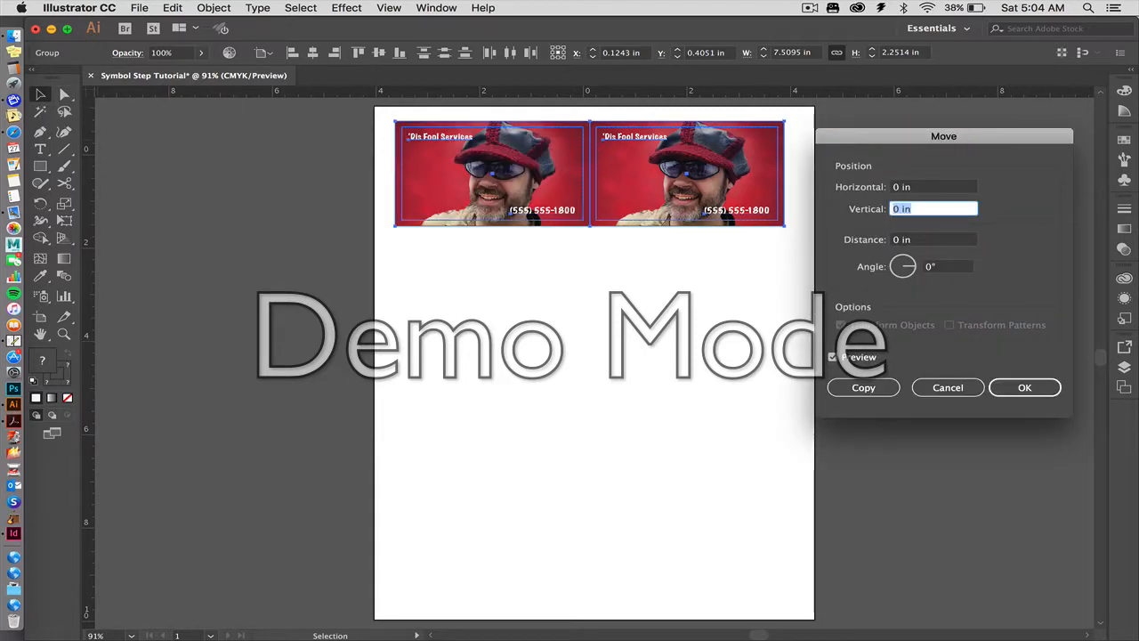
pyautogui.write('2')
pyautogui.write('.25')
pyautogui.press('Tab')
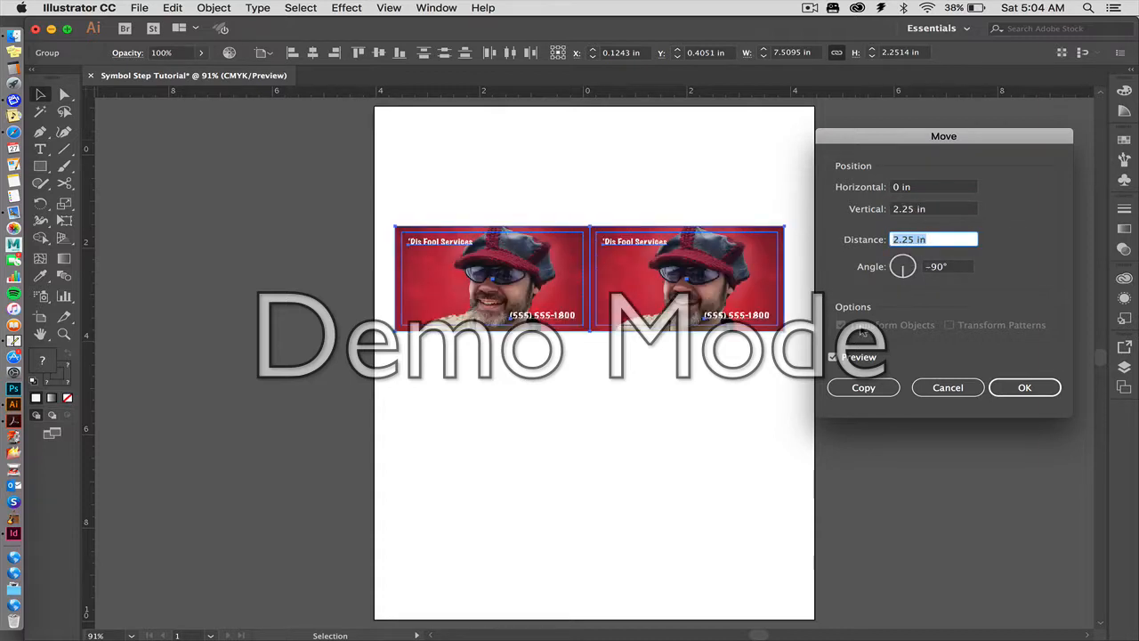
pyautogui.click(844, 386)
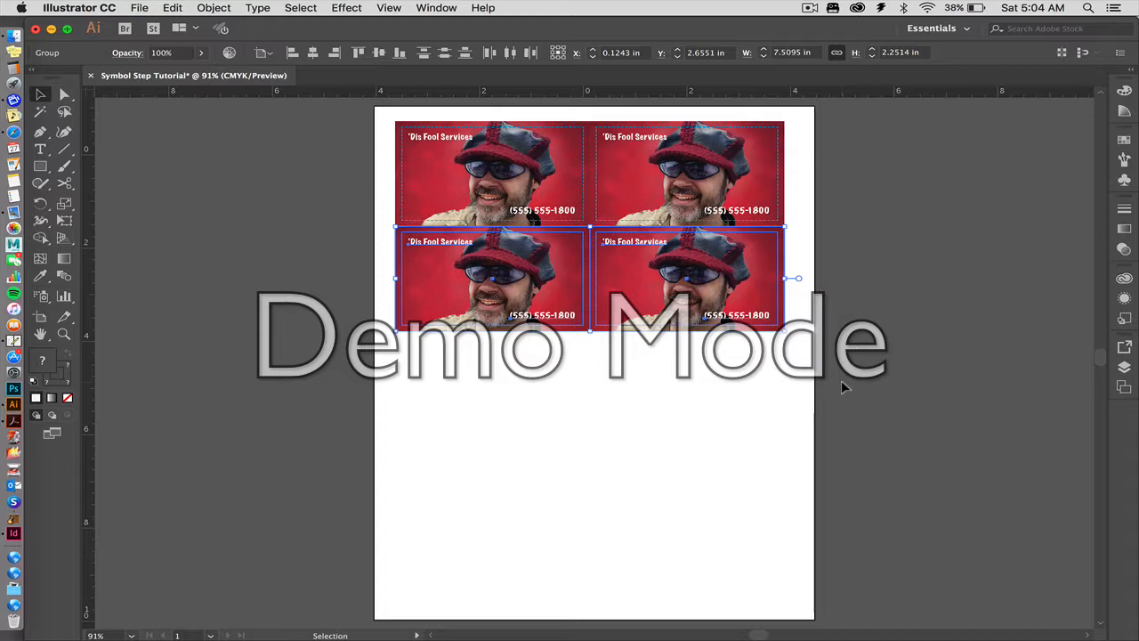
# Repeat the copy transformation twice to fill the page with four rows of cards, and deselect them.
pyautogui.press('a')
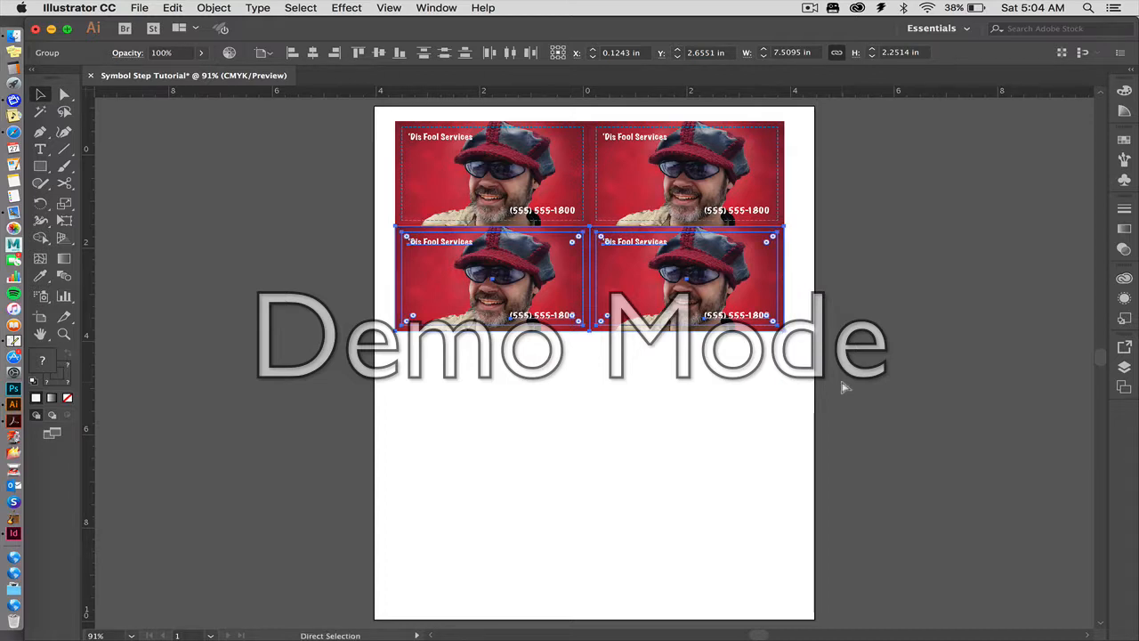
pyautogui.hotkey('ctrl', 'd')
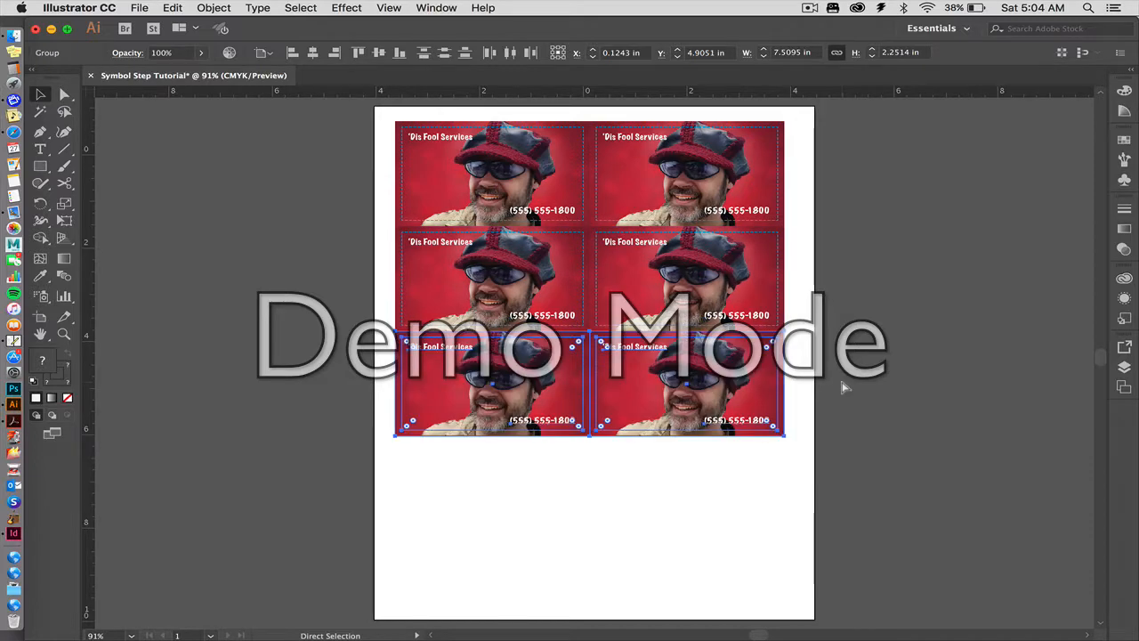
pyautogui.hotkey('ctrl', 'd')
pyautogui.click(368, 279)
pyautogui.press('v')
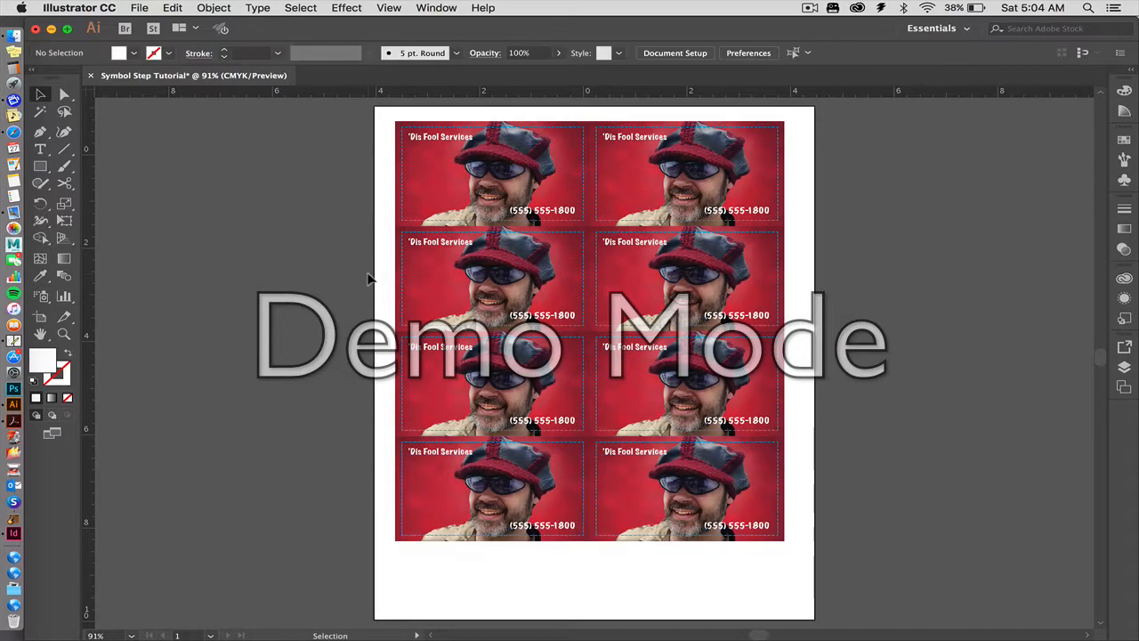
# Group all eight cards and centre them horizontally and vertically on the artboard.
pyautogui.hotkey('ctrl', 'a')
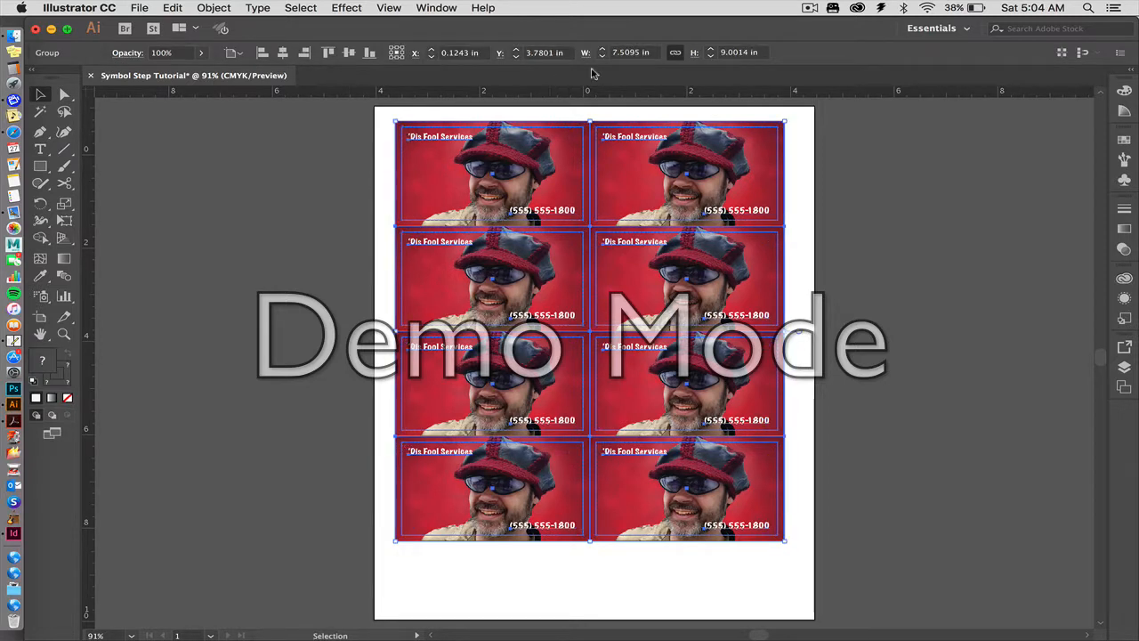
pyautogui.click(233, 54)
pyautogui.click(236, 61)
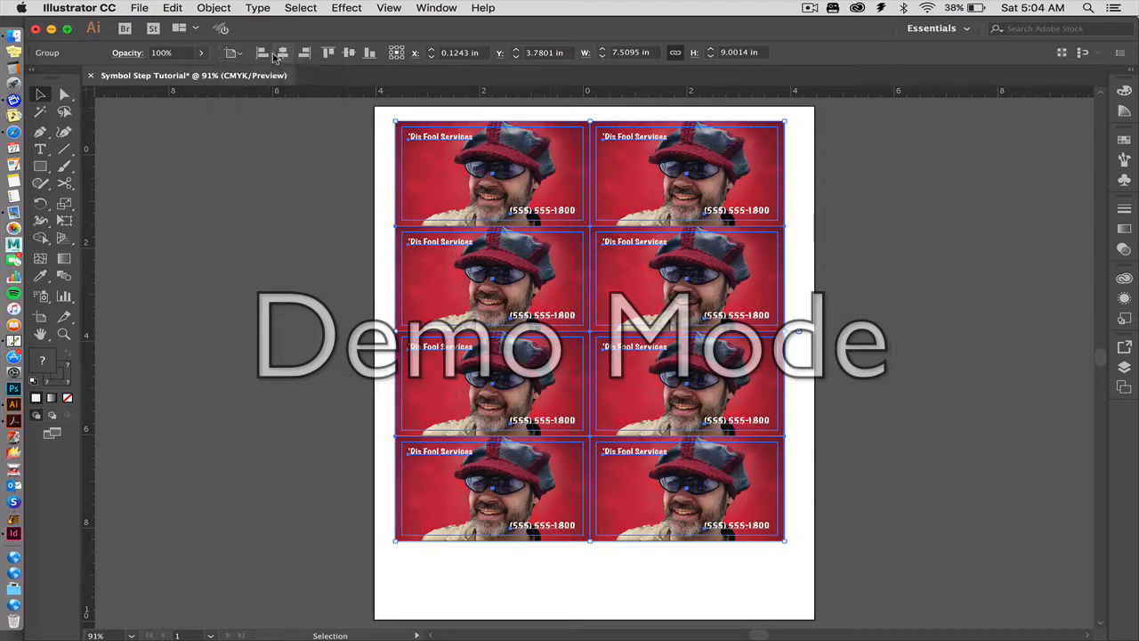
pyautogui.click(282, 53)
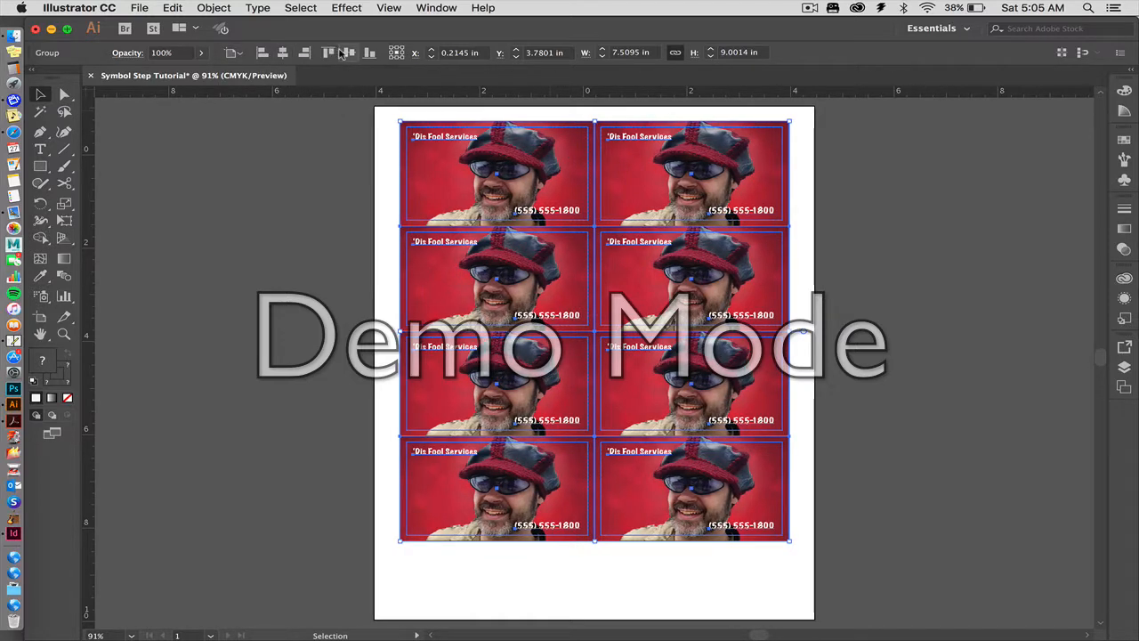
pyautogui.click(345, 54)
pyautogui.click(318, 162)
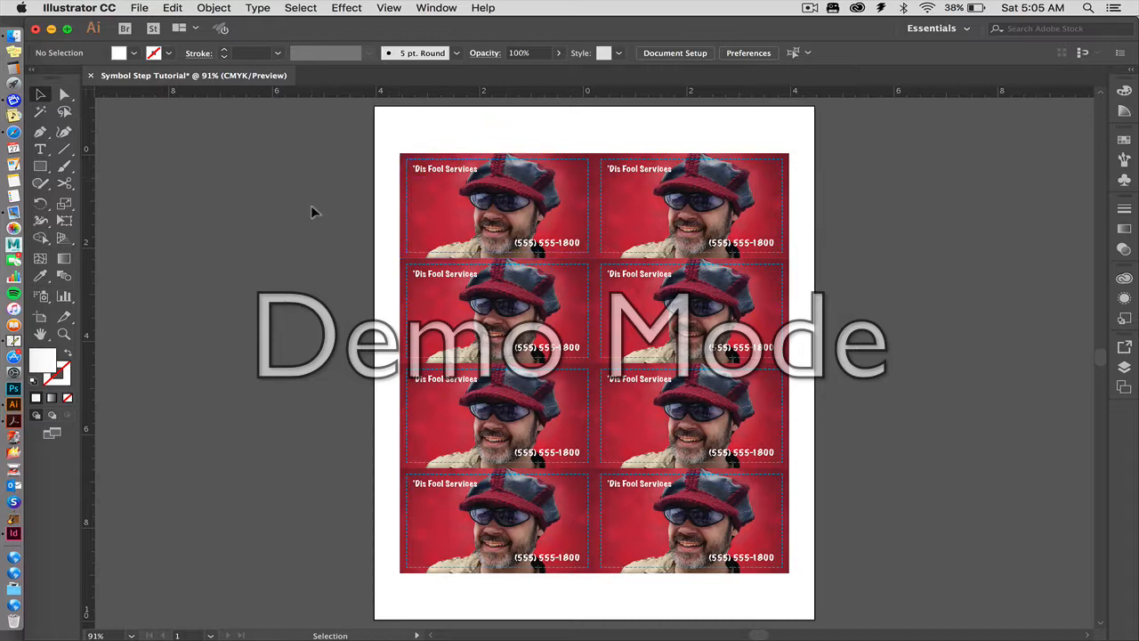
pyautogui.click(406, 184)
pyautogui.click(360, 182)
pyautogui.click(407, 189)
pyautogui.click(355, 181)
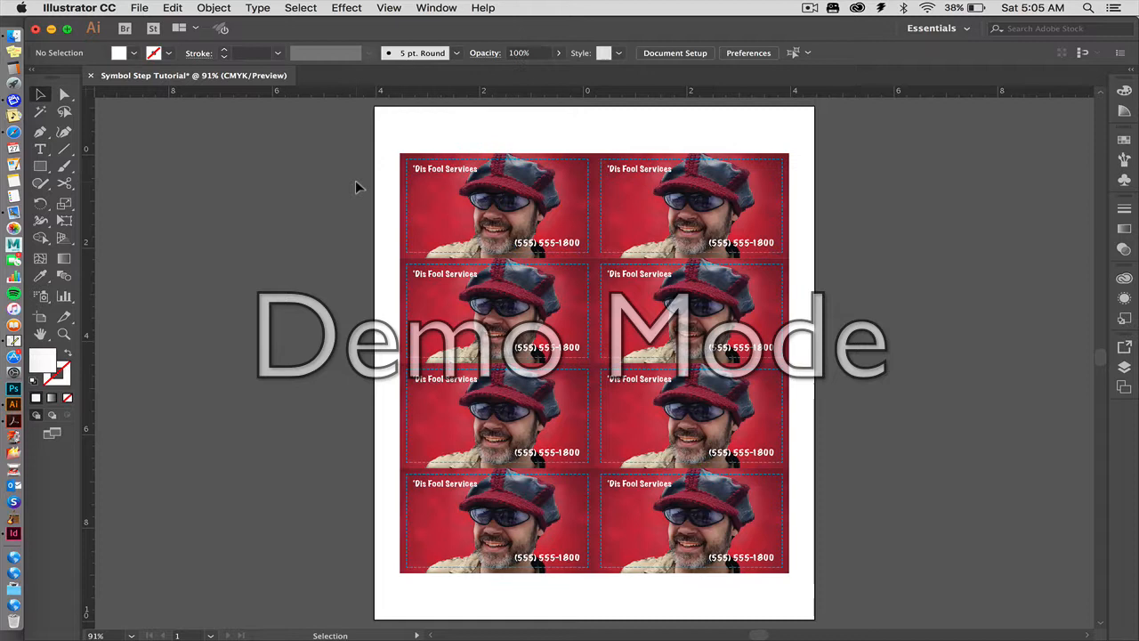
pyautogui.click(416, 176)
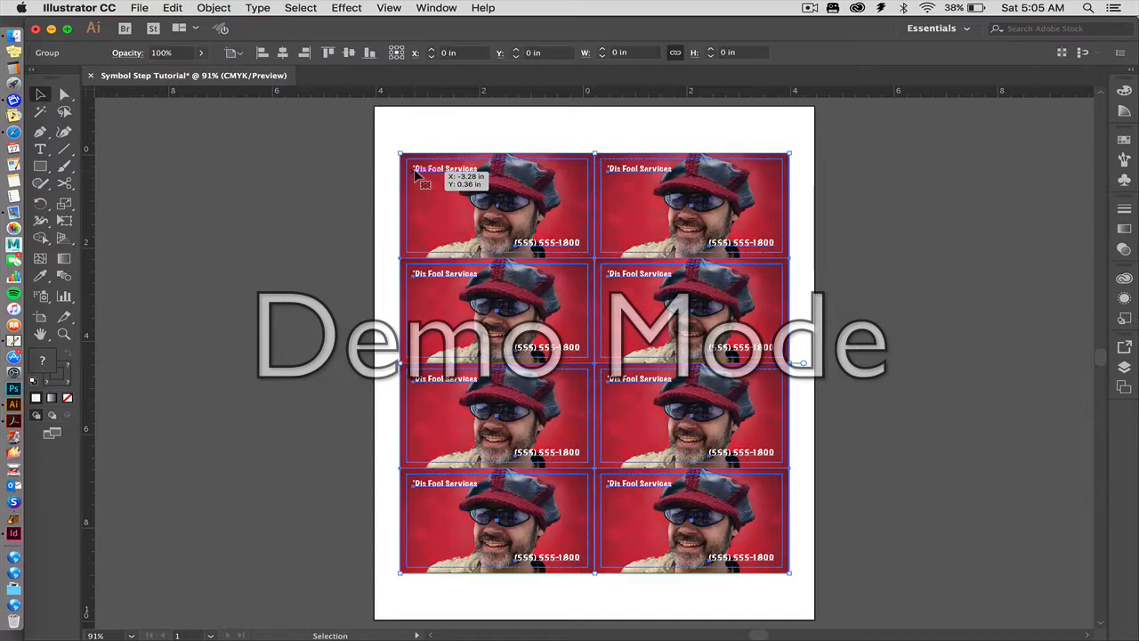
pyautogui.click(351, 184)
pyautogui.click(502, 245)
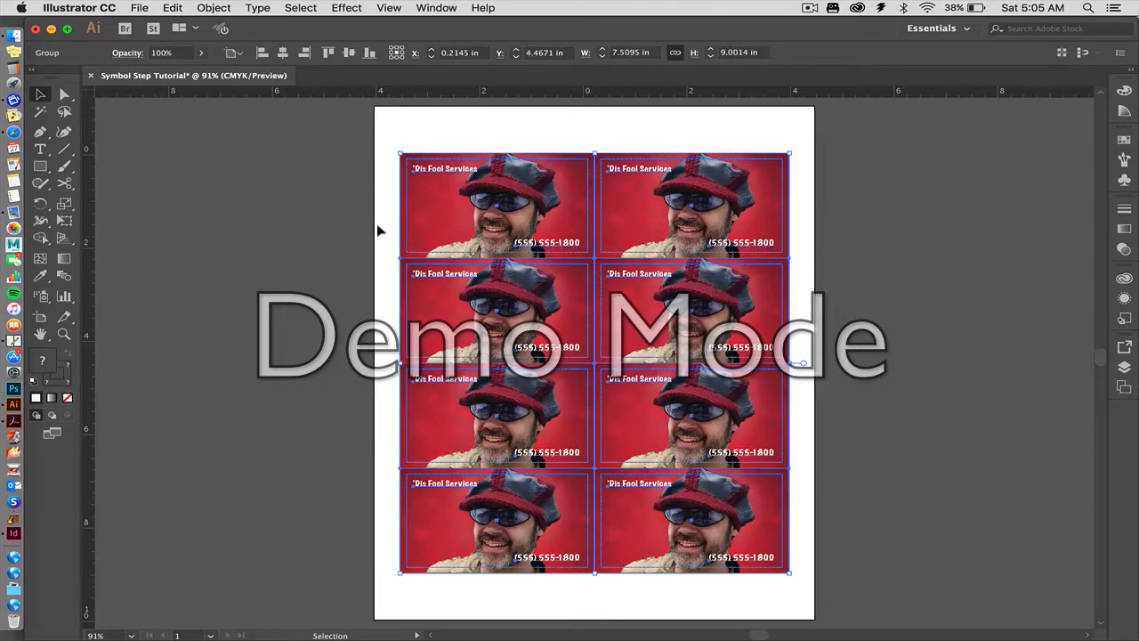
pyautogui.click(328, 235)
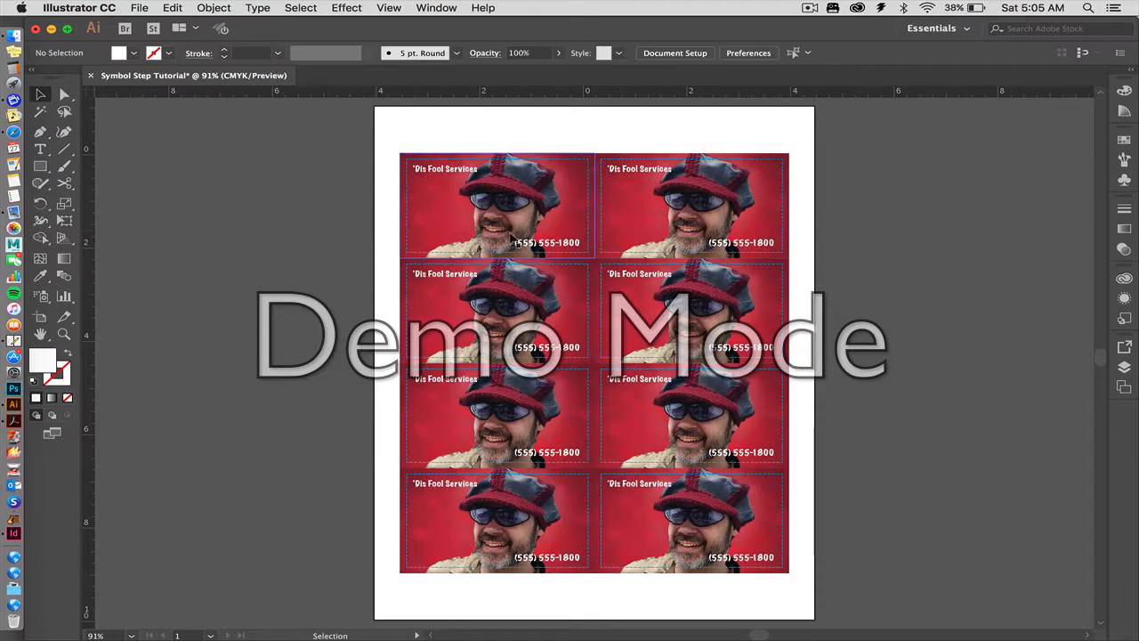
pyautogui.click(569, 252)
pyautogui.click(315, 208)
# Replace the 8 in the phone number on the first card of the top row with a 2.
pyautogui.press('z')
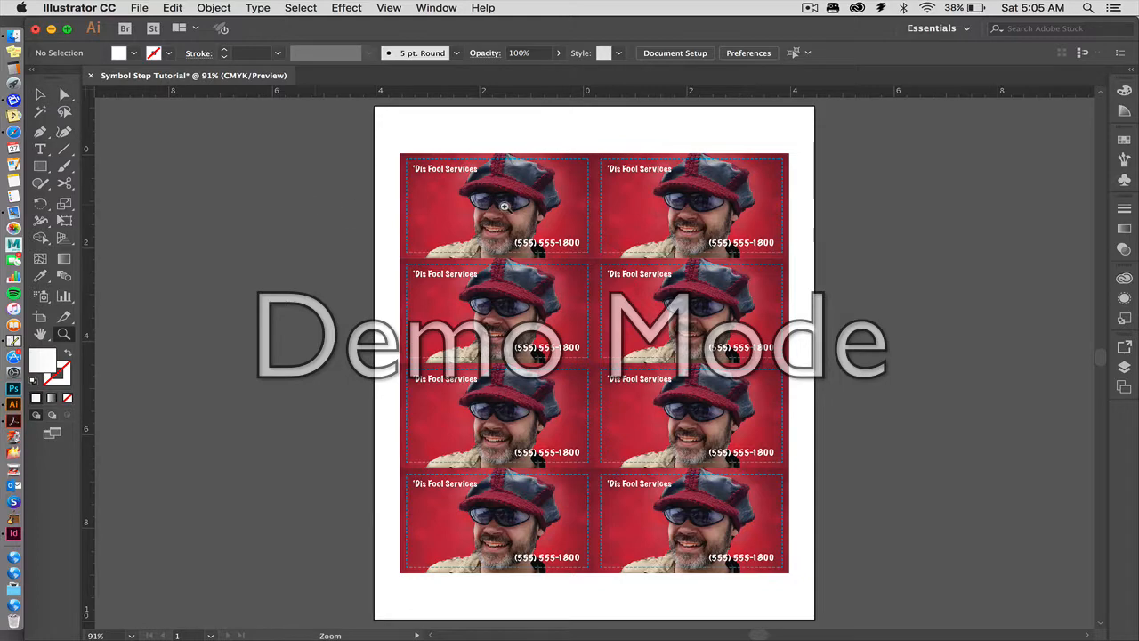
pyautogui.moveTo(486, 212); pyautogui.dragTo(587, 261)
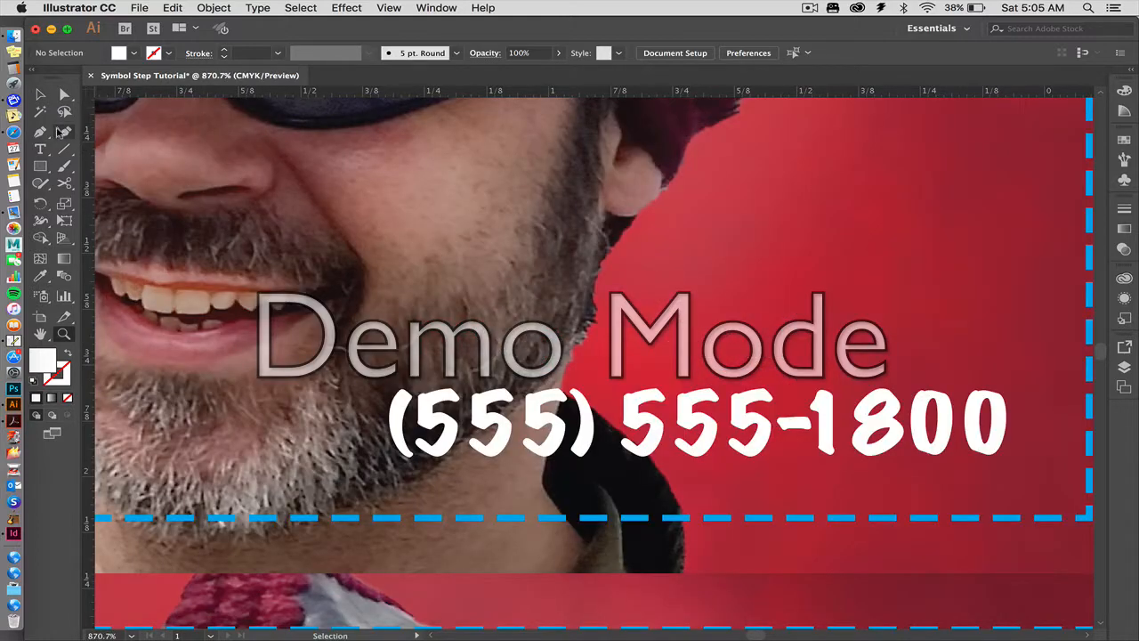
pyautogui.click(40, 149)
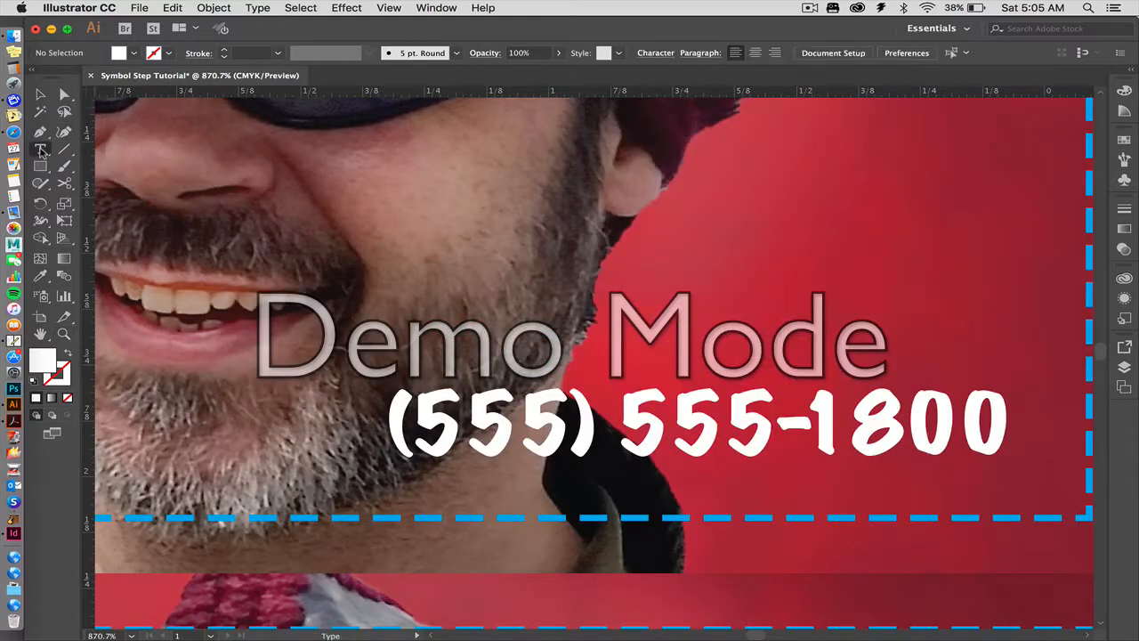
pyautogui.moveTo(813, 423); pyautogui.dragTo(834, 422)
pyautogui.click(834, 422)
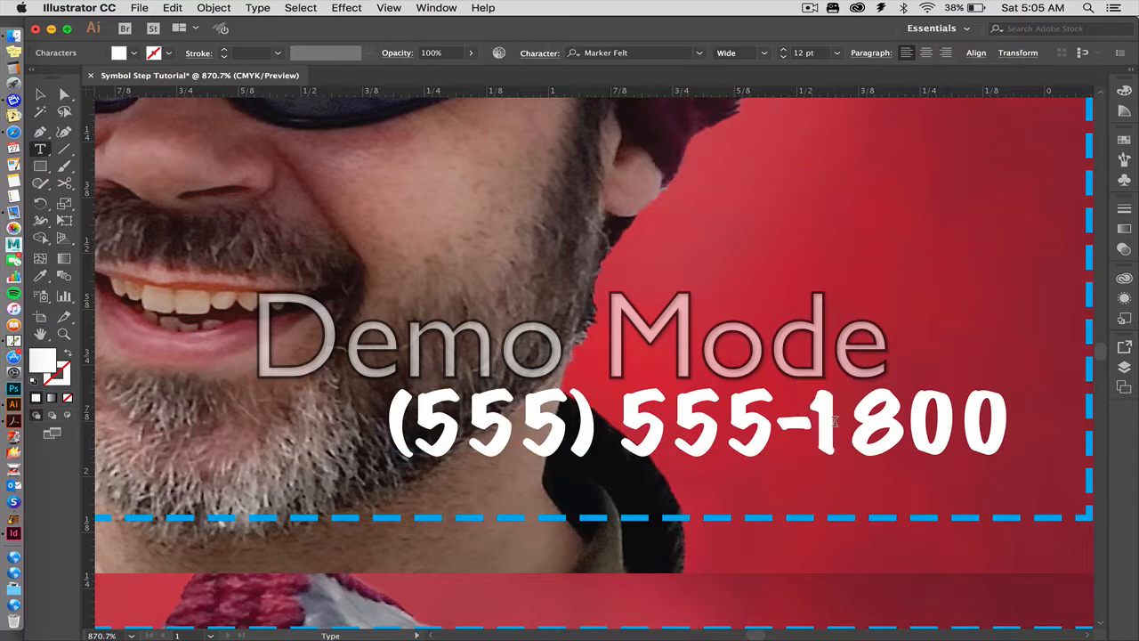
pyautogui.hotkey('shift', 'Right')
pyautogui.write('2')
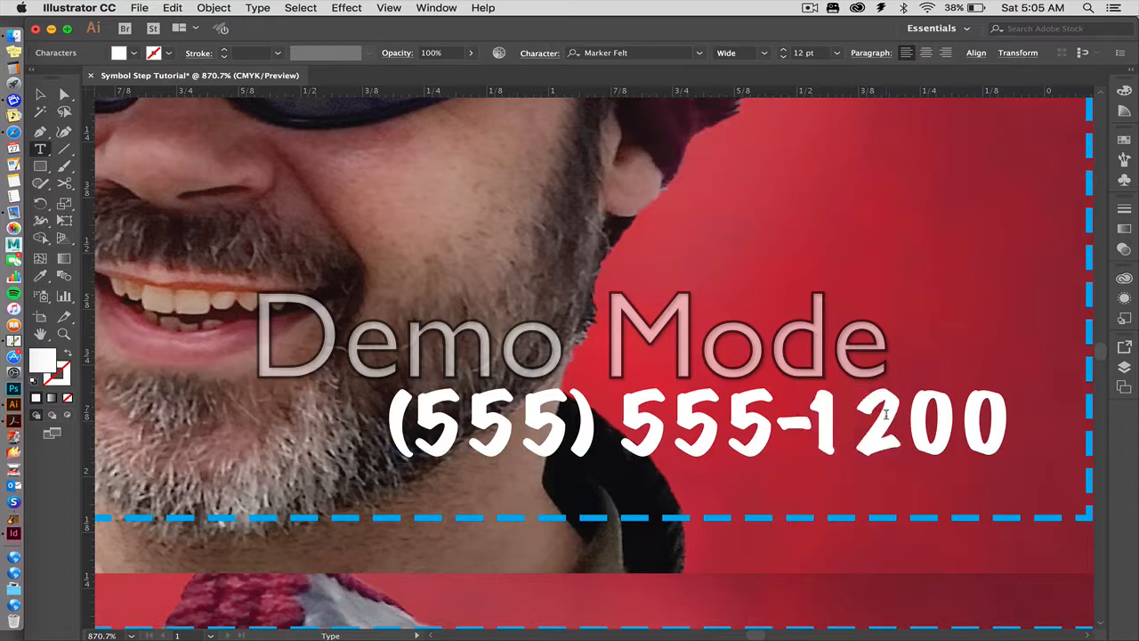
pyautogui.press('Escape')
pyautogui.press('super+0')
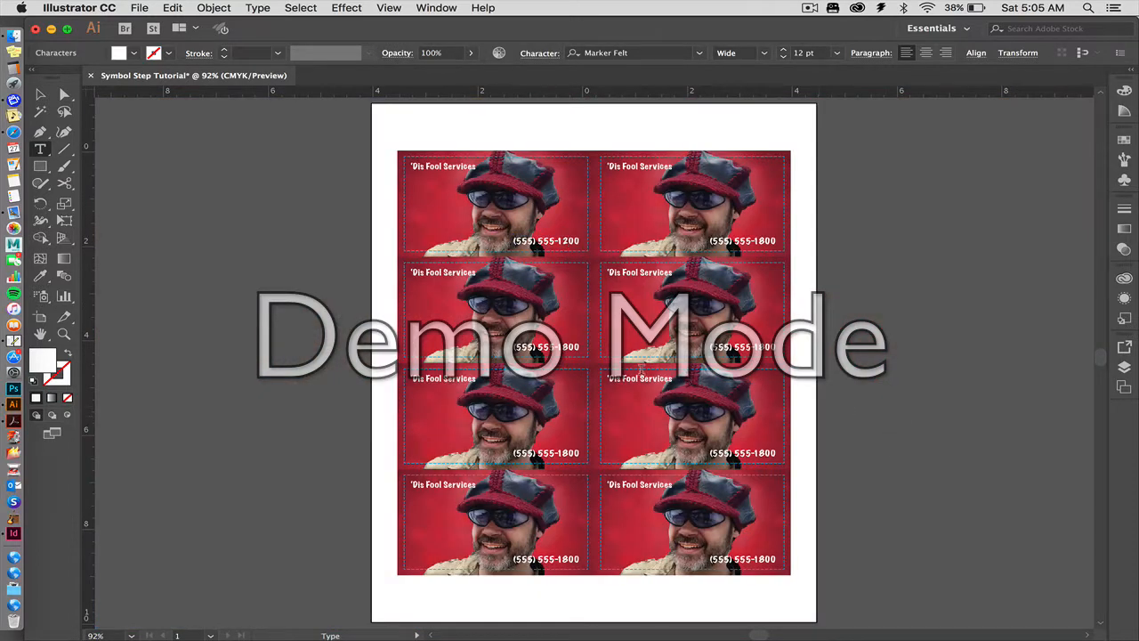
# Replace the 8 in the phone number on the second card of the top row with a 2, and deselect the text.
pyautogui.click(64, 333)
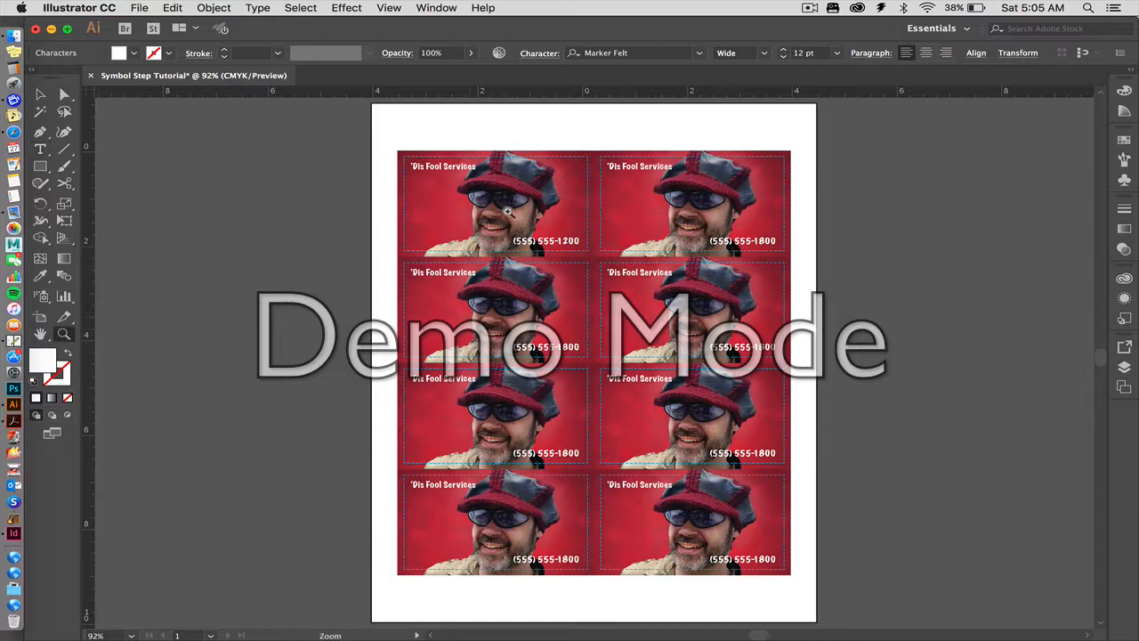
pyautogui.moveTo(718, 213); pyautogui.dragTo(801, 279)
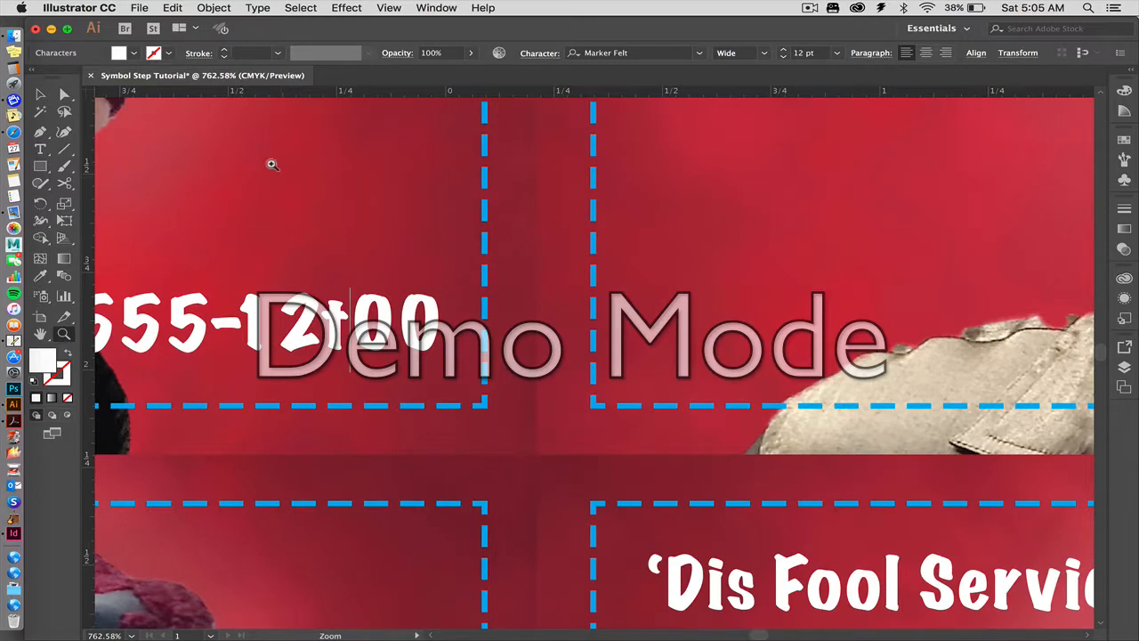
pyautogui.press('super+0')
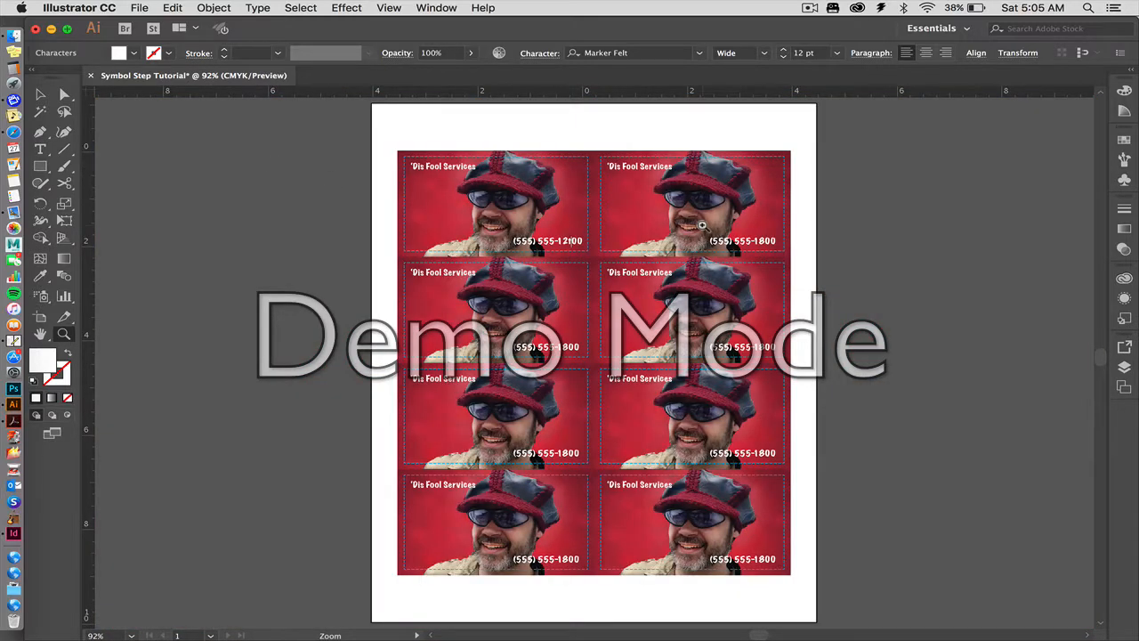
pyautogui.moveTo(790, 226); pyautogui.dragTo(812, 276)
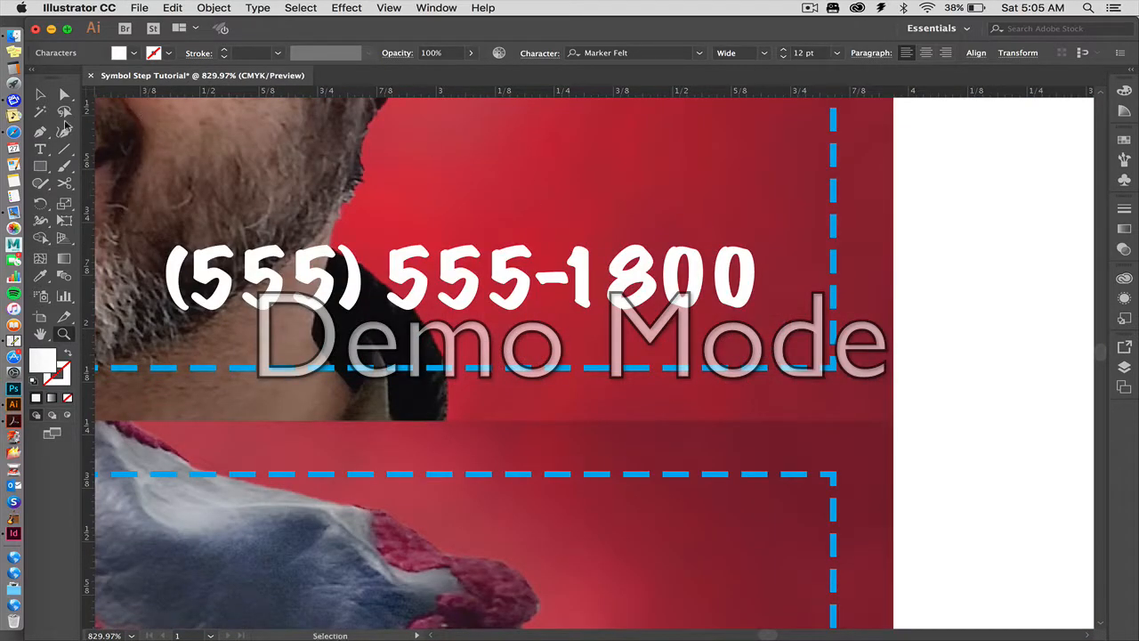
pyautogui.press('t')
pyautogui.moveTo(616, 258); pyautogui.dragTo(647, 268)
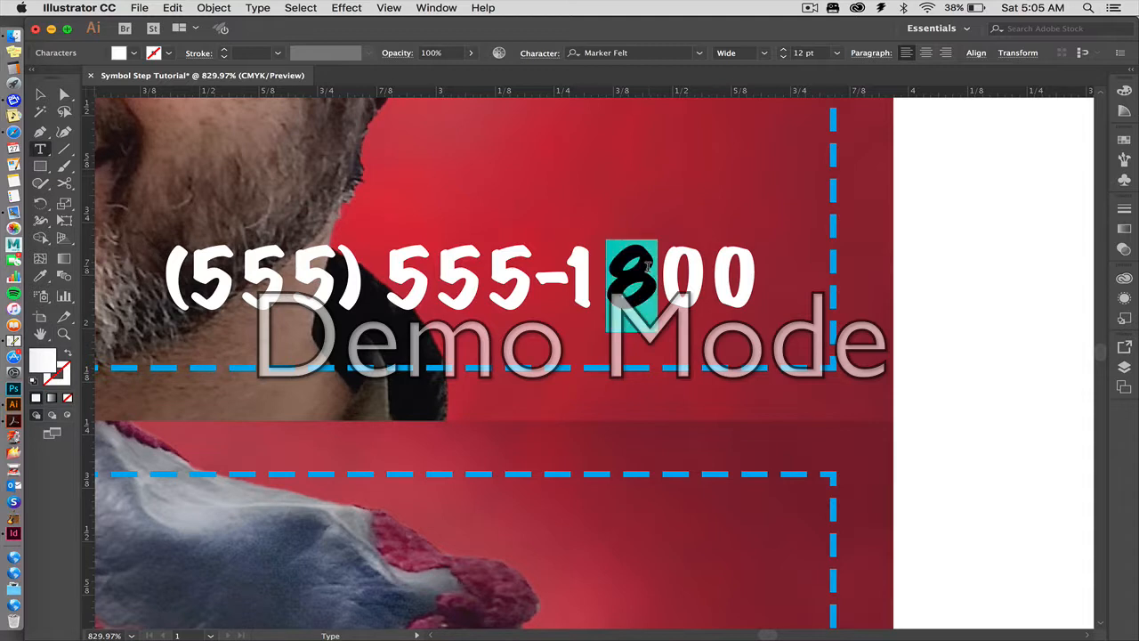
pyautogui.write('2')
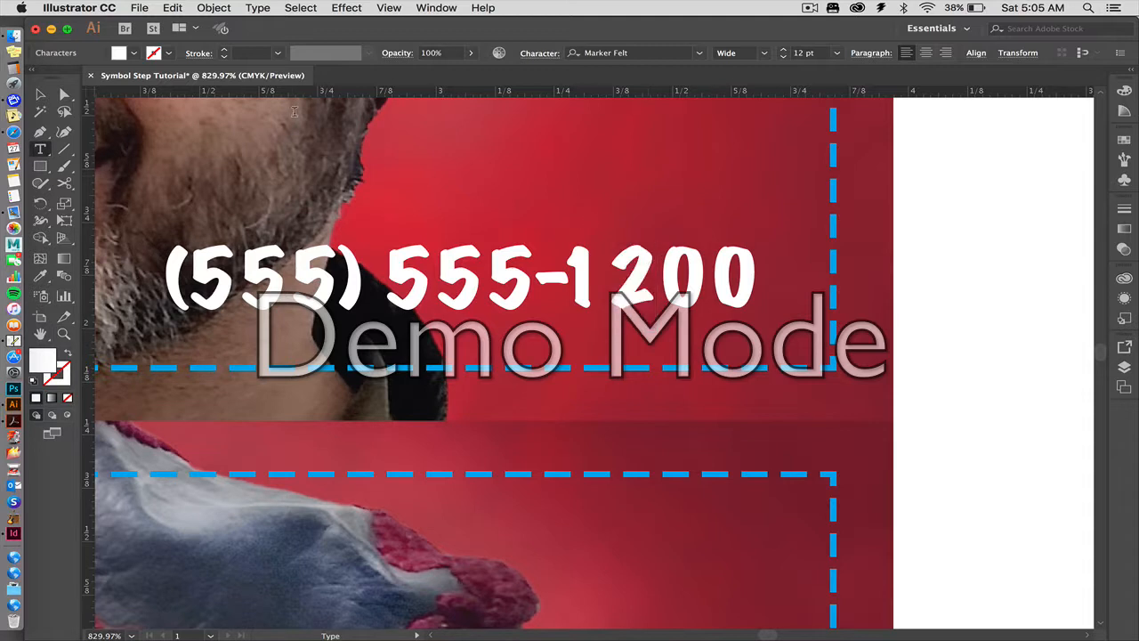
pyautogui.press('Escape')
pyautogui.click(40, 95)
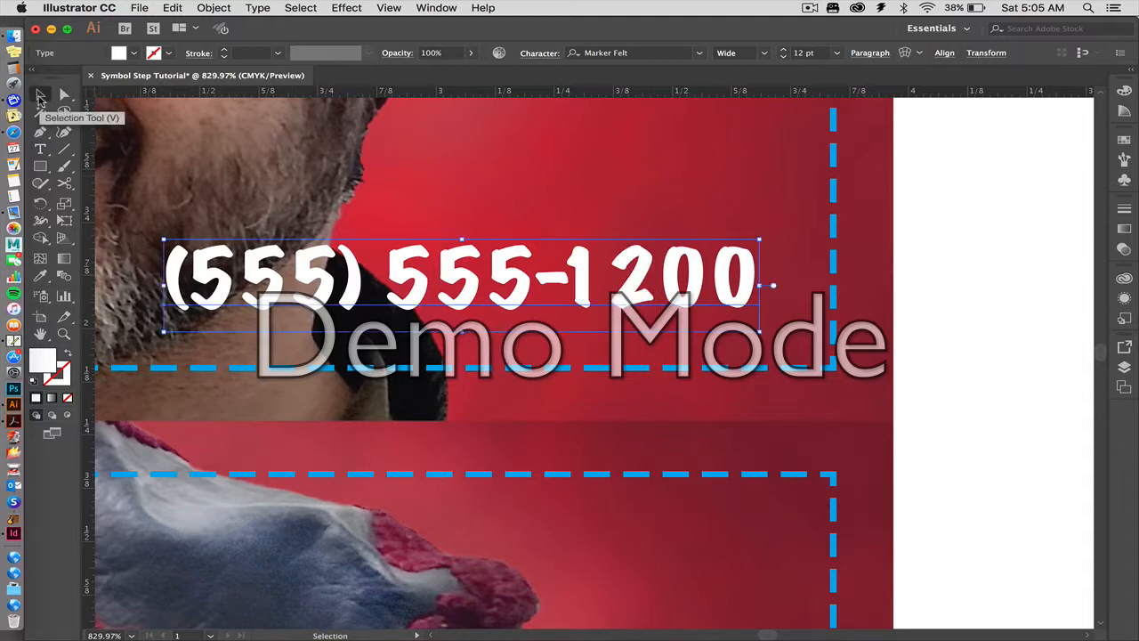
pyautogui.press('super+0')
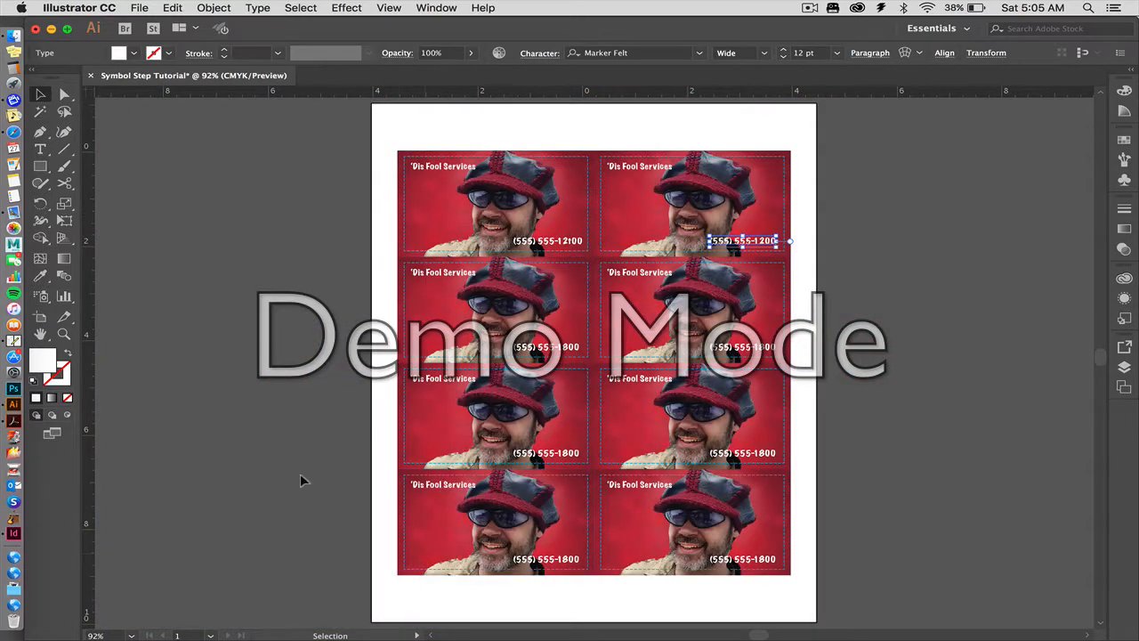
pyautogui.click(337, 237)
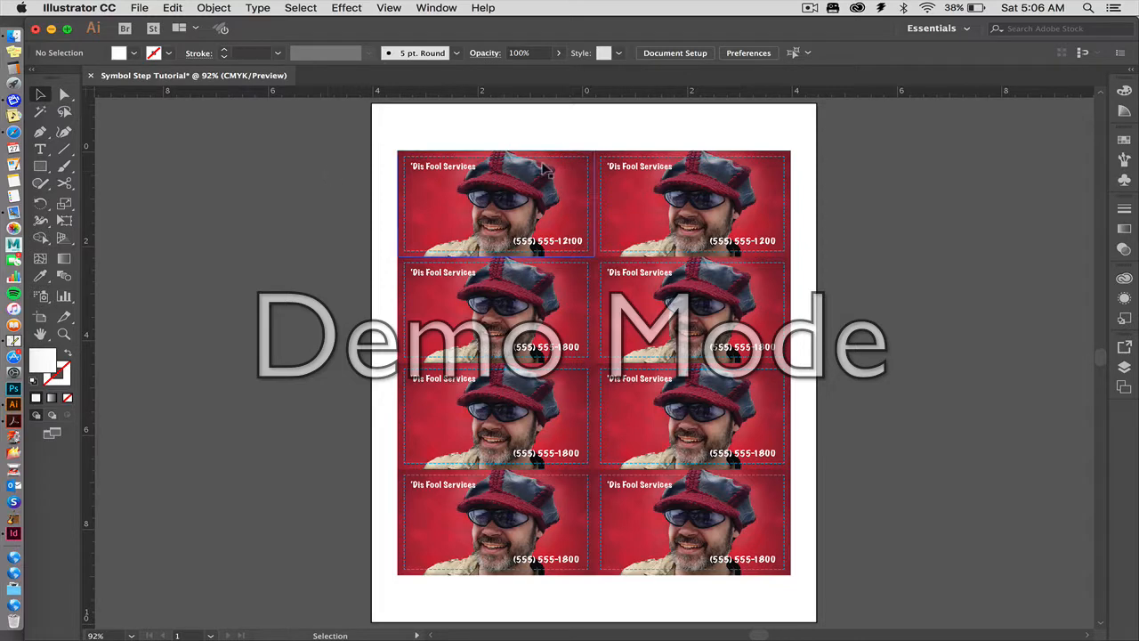
# Delete the second column of cards and the three lower cards of the first column, keeping only the original card.
pyautogui.click(623, 185)
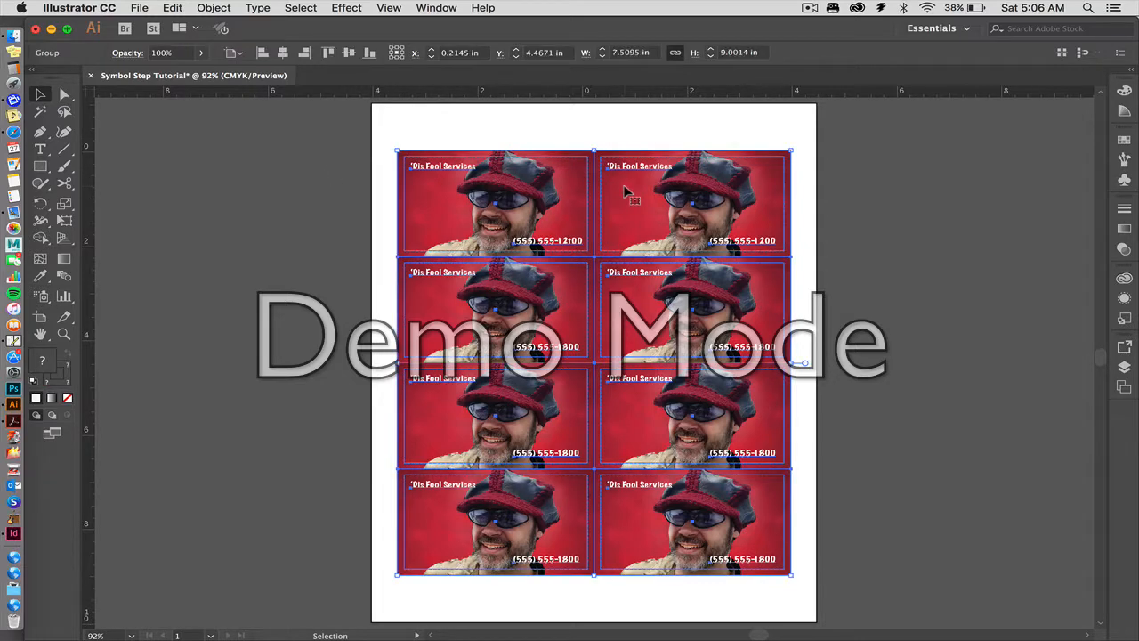
pyautogui.click(614, 117)
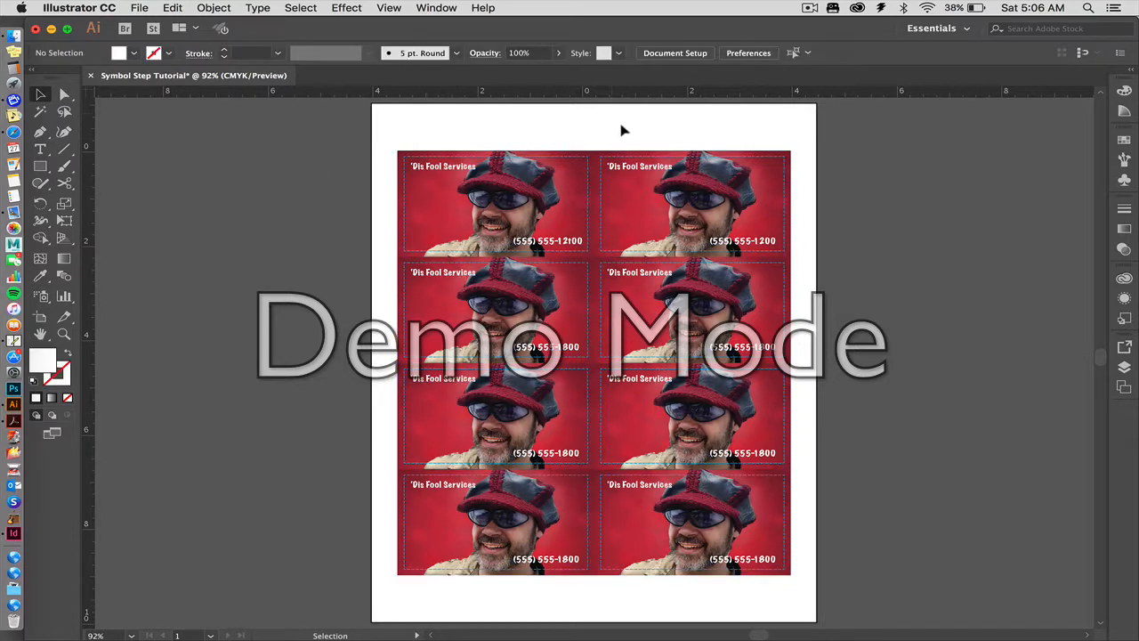
pyautogui.scroll(-2, 752, 619)
pyautogui.moveTo(753, 636); pyautogui.dragTo(753, 634)
pyautogui.press('Delete')
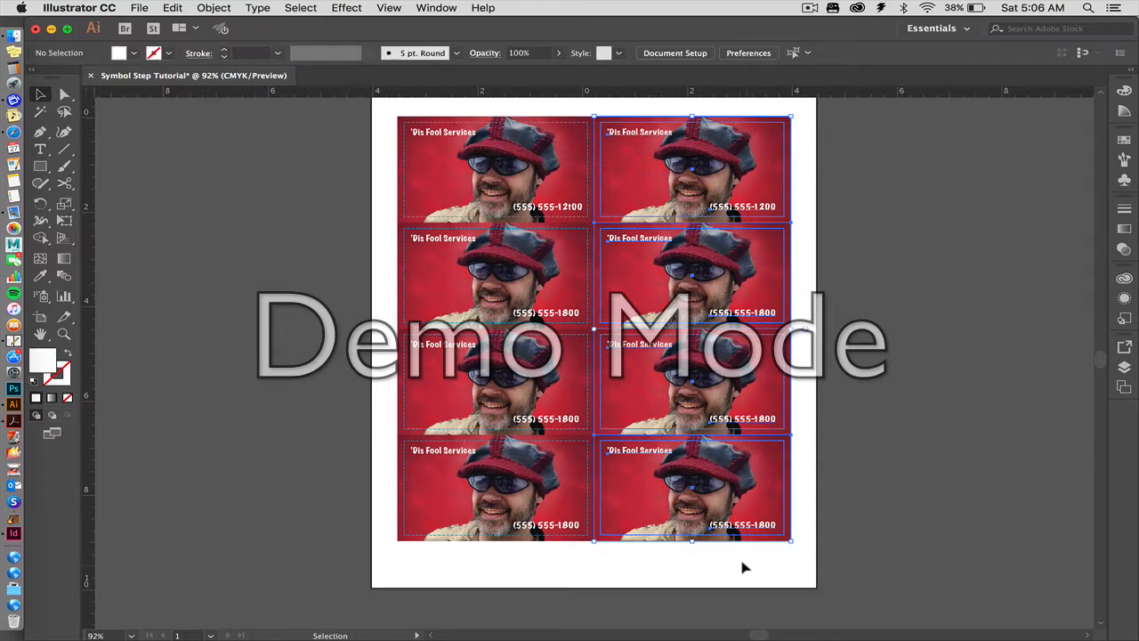
pyautogui.moveTo(374, 283); pyautogui.dragTo(631, 554)
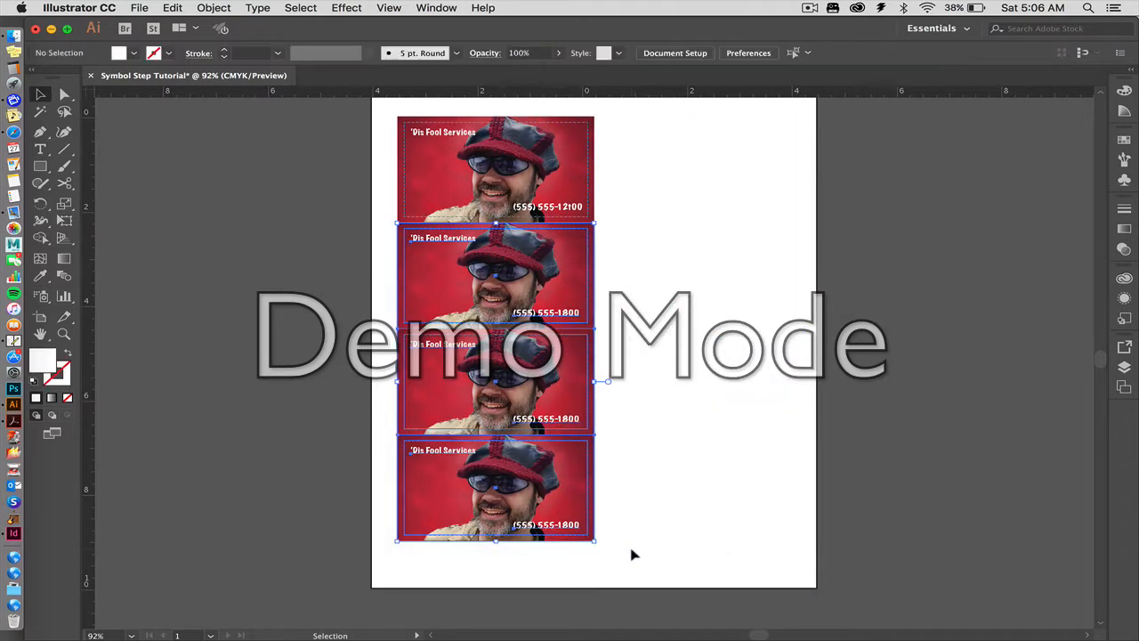
pyautogui.press('Delete')
pyautogui.scroll(2, 372, 310)
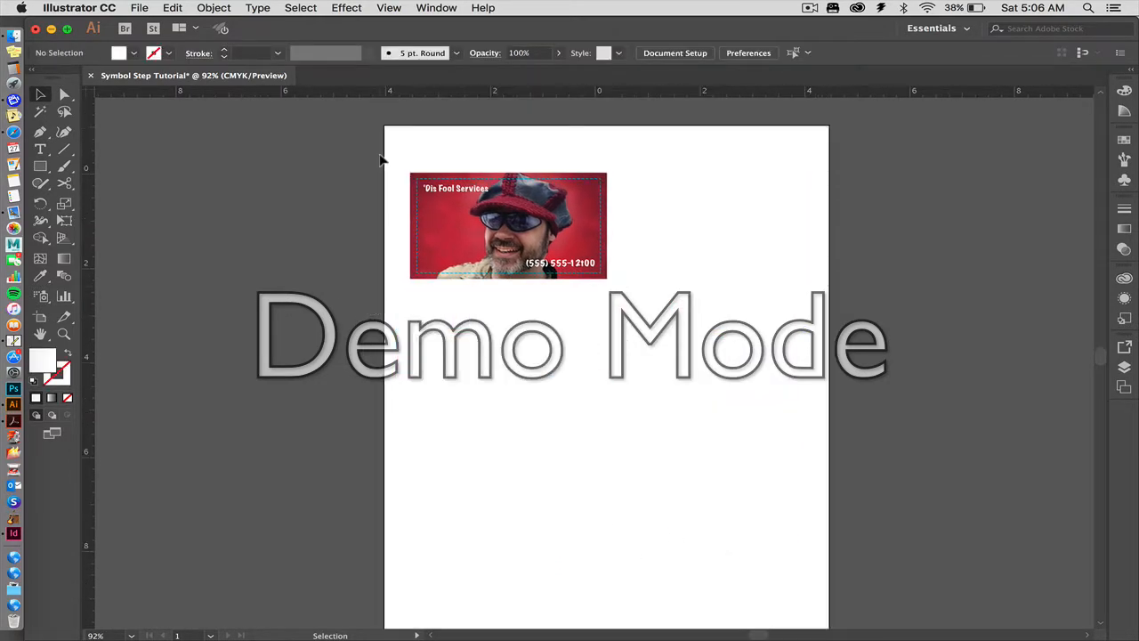
# Select the remaining card and turn it into a new symbol named "fool card".
pyautogui.moveTo(385, 155); pyautogui.dragTo(632, 312)
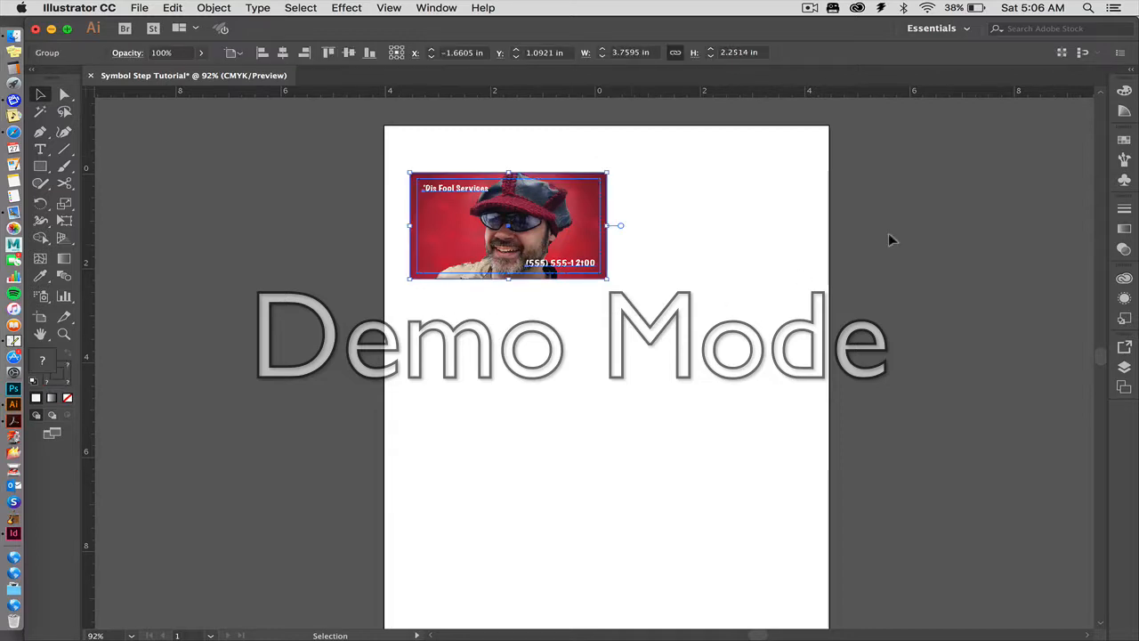
pyautogui.click(1123, 182)
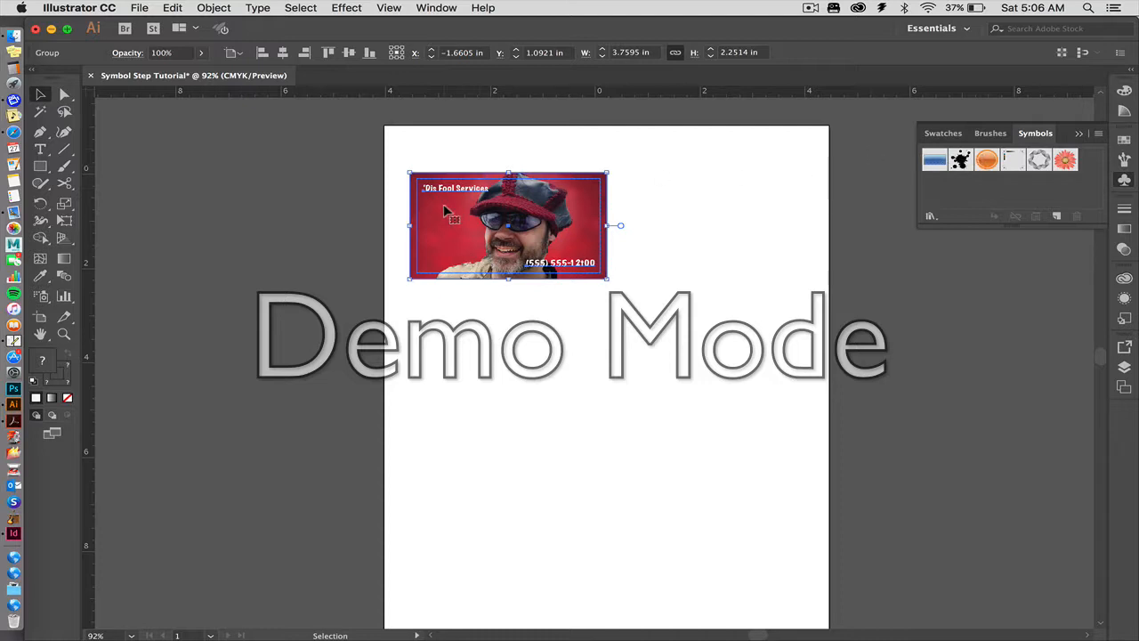
pyautogui.moveTo(447, 210); pyautogui.dragTo(940, 197)
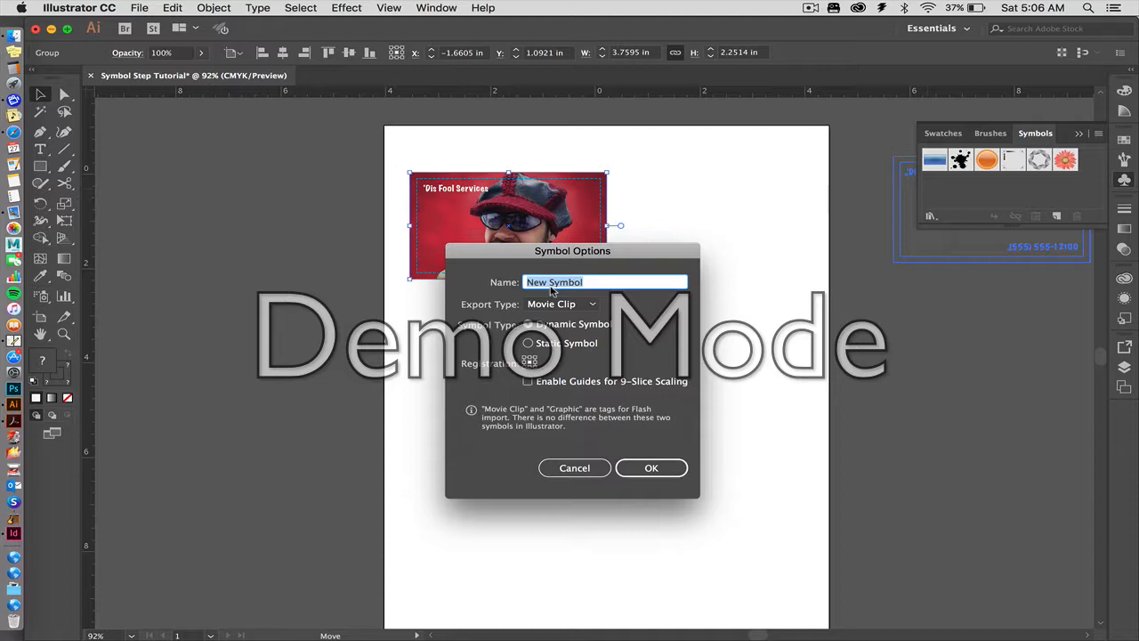
pyautogui.write('fool card')
pyautogui.click(646, 469)
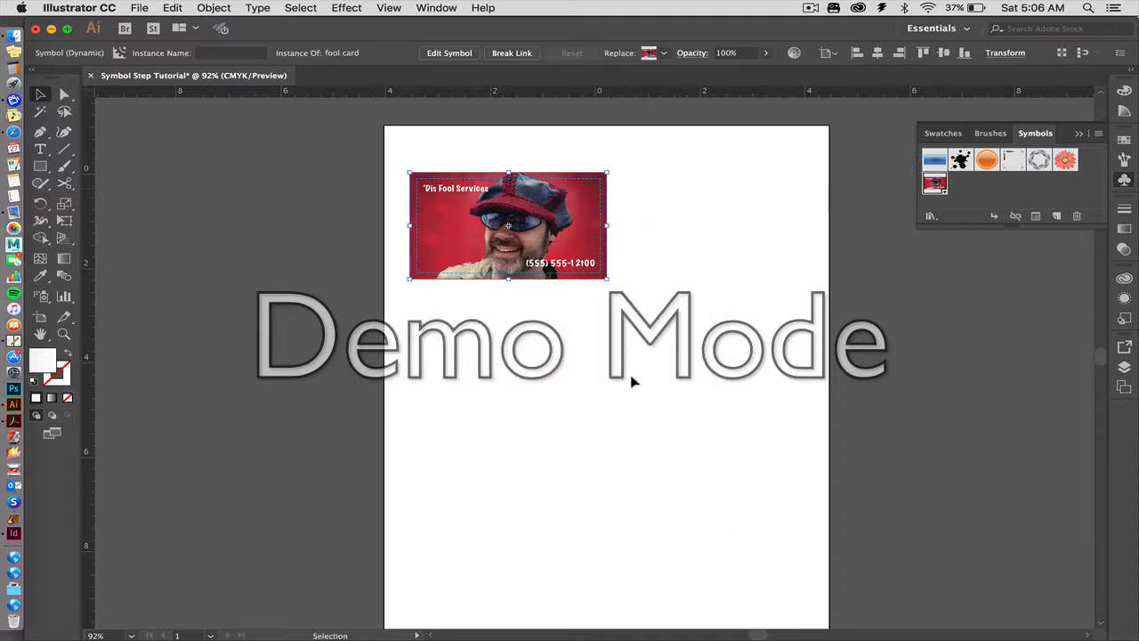
# Delete the card from the artboard and place an instance of the fool card symbol near the artboard's upper-left corner.
pyautogui.click(397, 186)
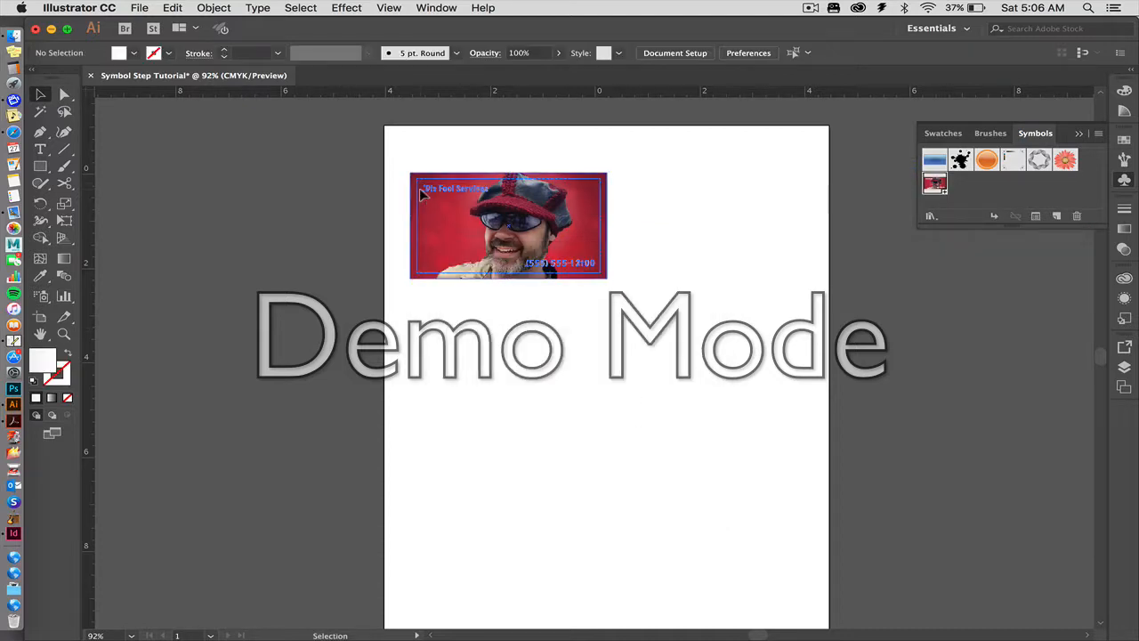
pyautogui.click(420, 188)
pyautogui.press('Delete')
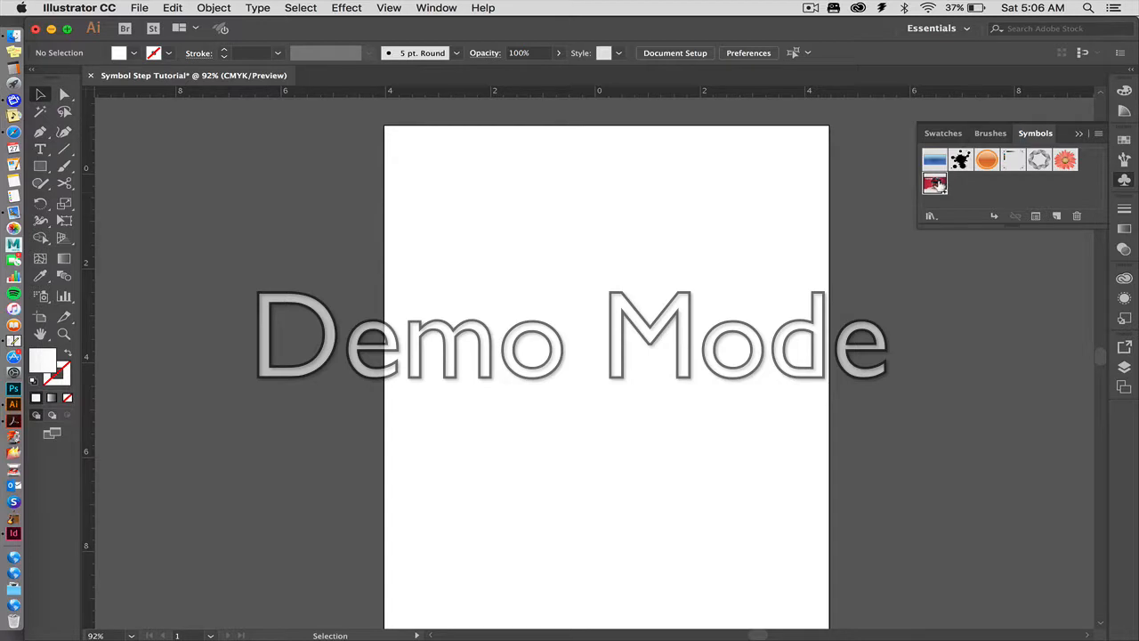
pyautogui.moveTo(934, 183); pyautogui.dragTo(512, 206)
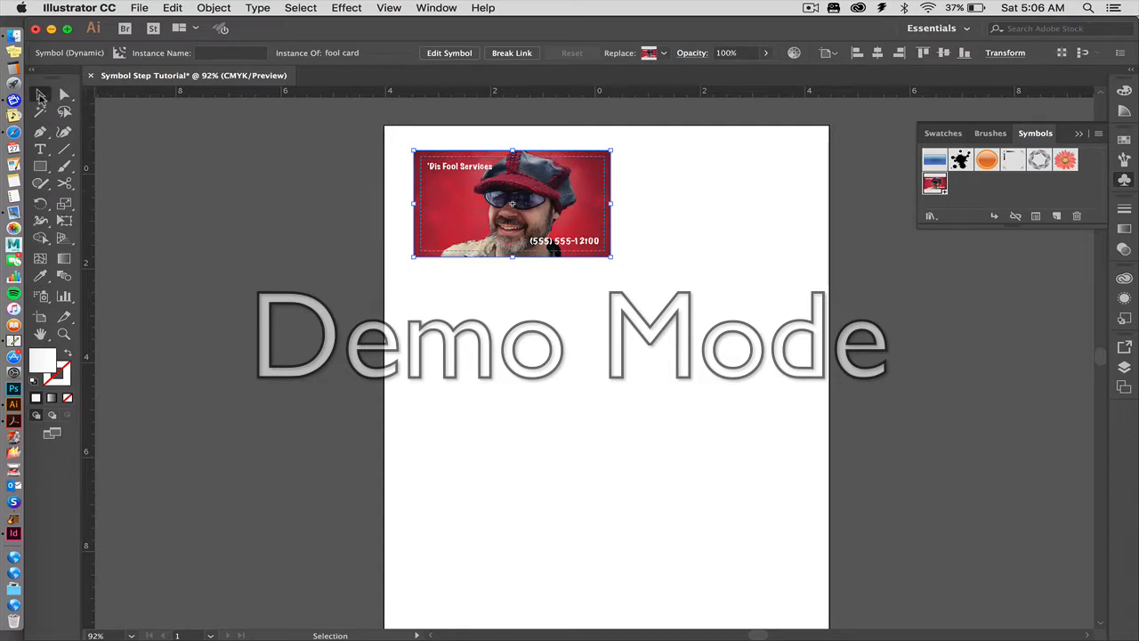
# Copy the symbol instance 3.75 in horizontally with a vertical offset of 0 in.
pyautogui.doubleClick(40, 95)
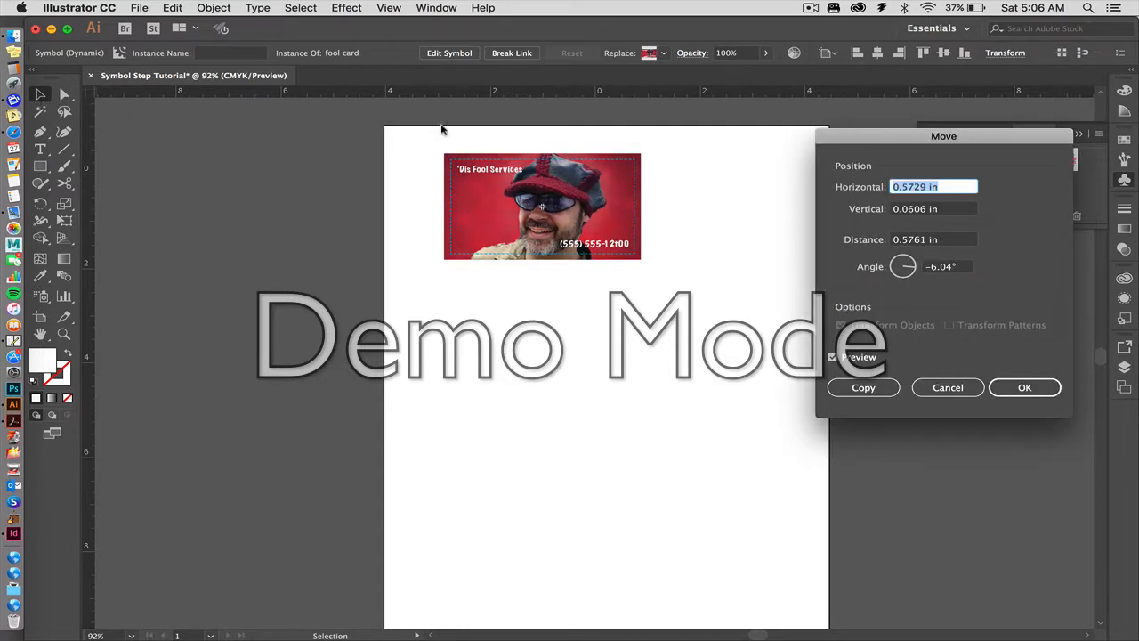
pyautogui.write('3.75')
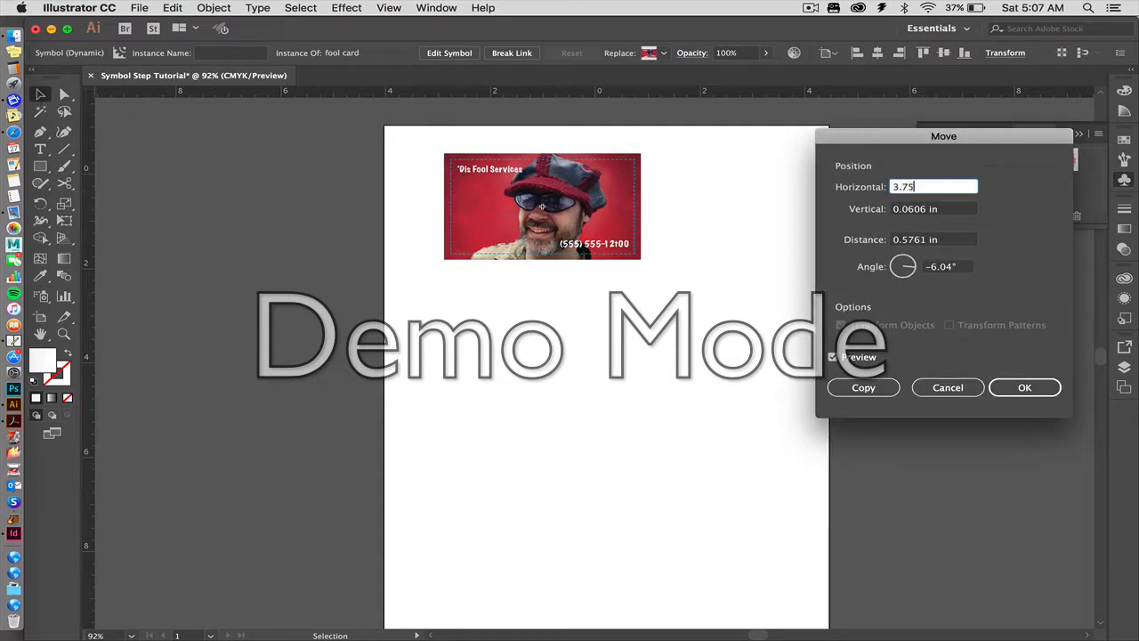
pyautogui.press('Tab')
pyautogui.write('0')
pyautogui.press('Tab')
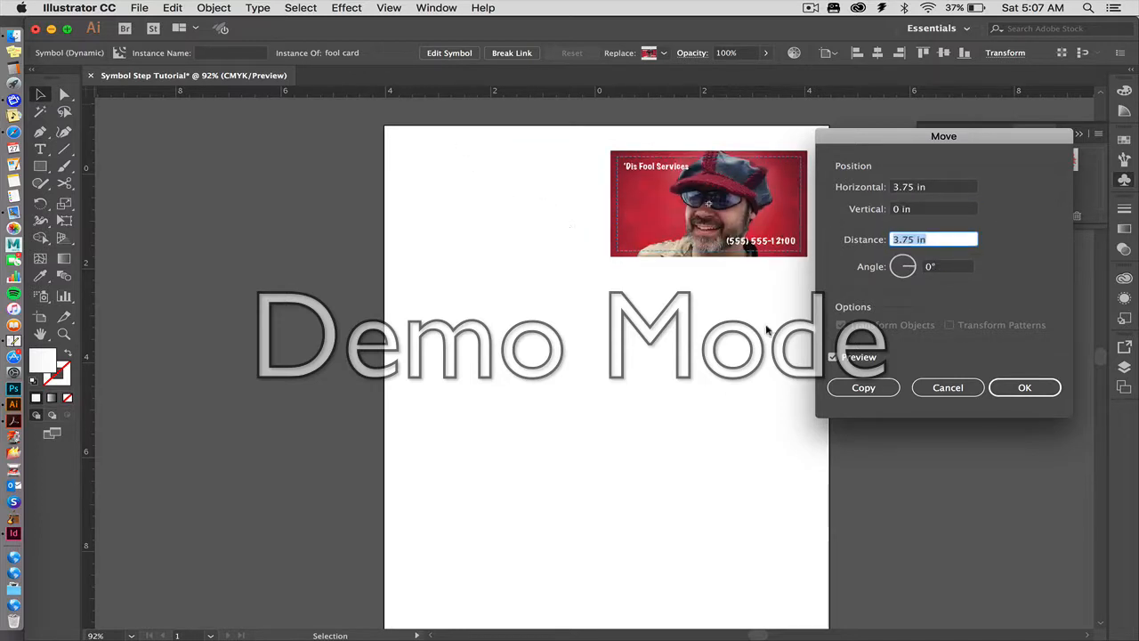
pyautogui.click(862, 388)
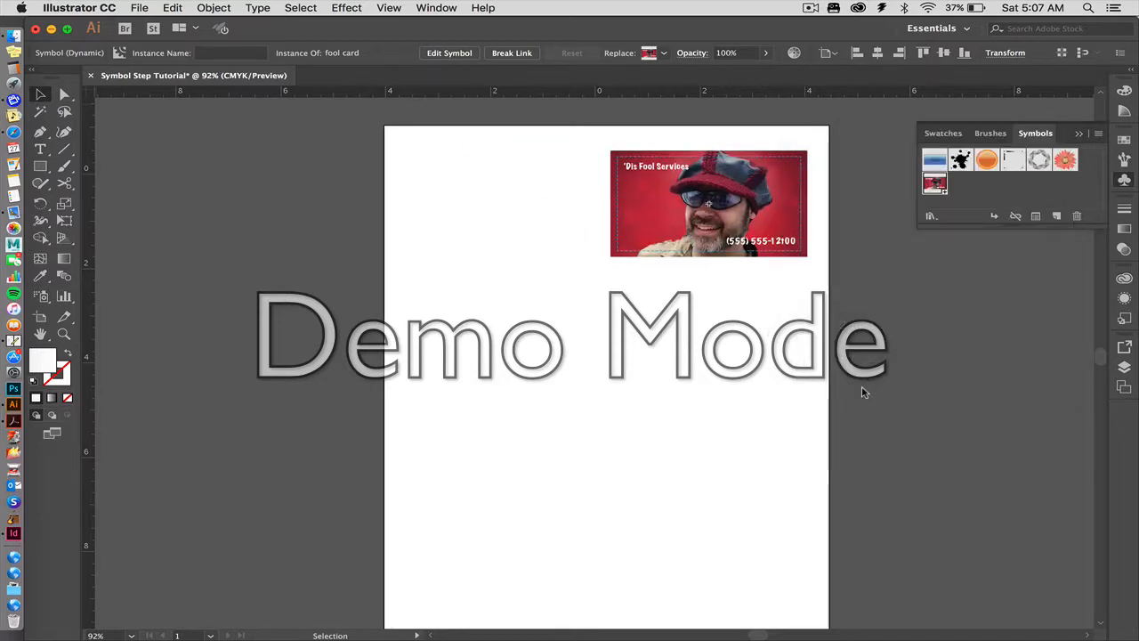
# Copy the row of two cards 0 in horizontally and 2.25 in vertically, and repeat the copy twice to make four rows.
pyautogui.press('a')
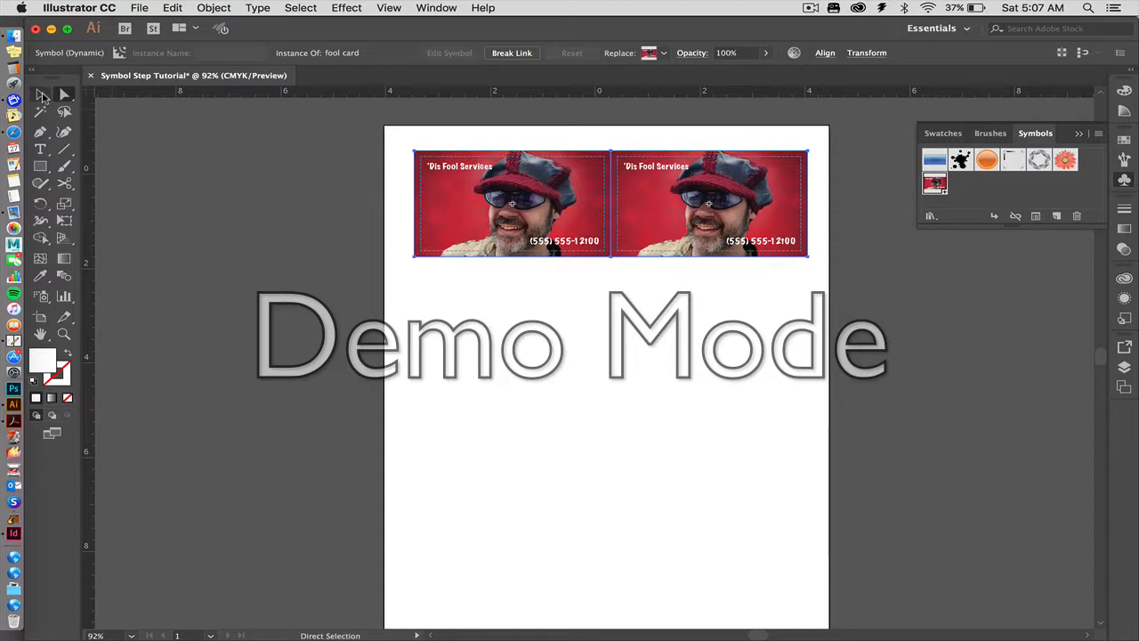
pyautogui.click(41, 95)
pyautogui.press('Return')
pyautogui.write('0')
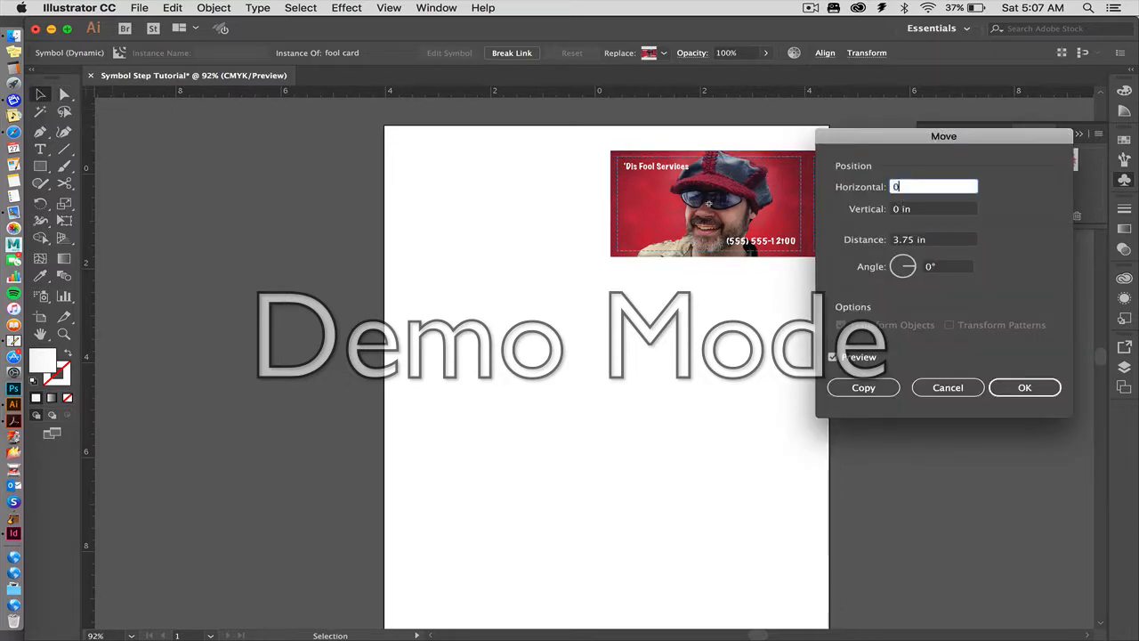
pyautogui.press('Tab')
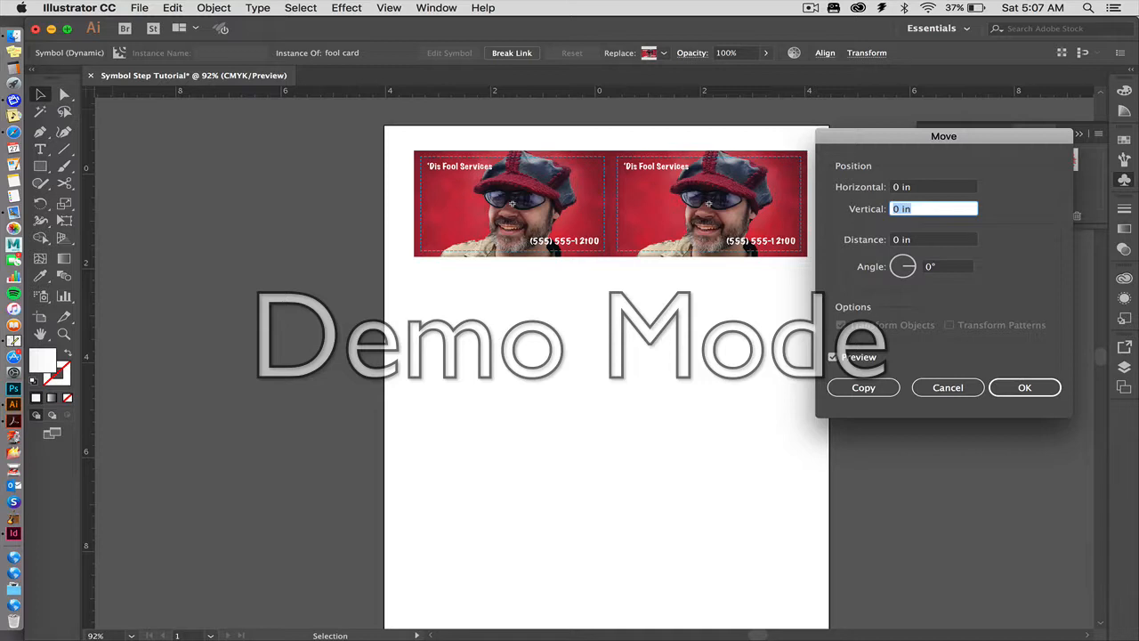
pyautogui.write('2.25')
pyautogui.click(863, 387)
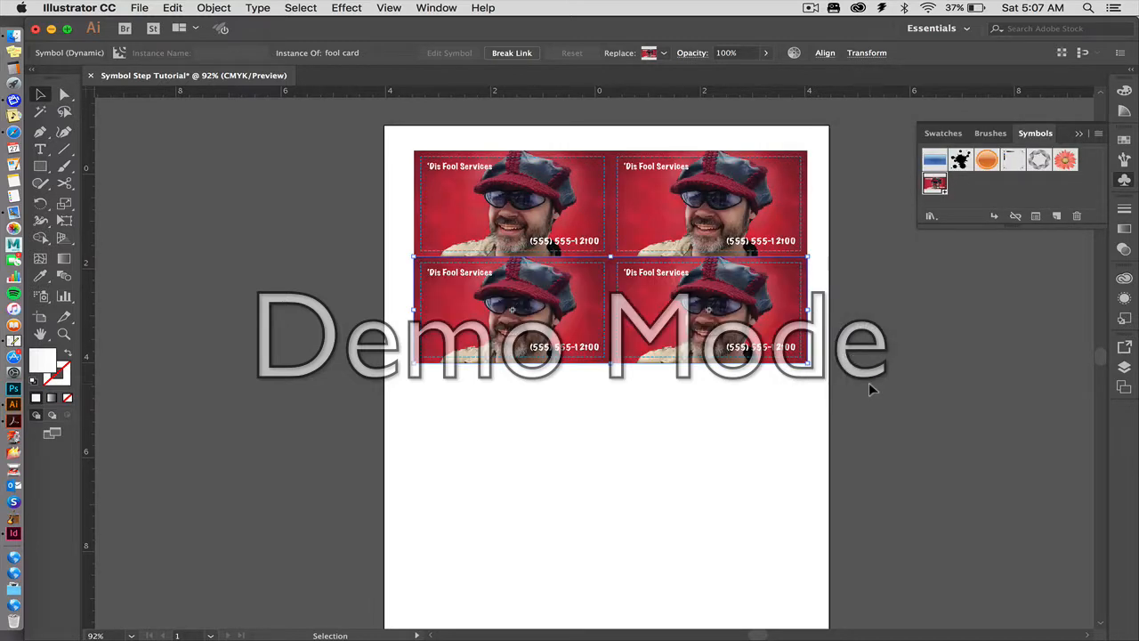
pyautogui.hotkey('ctrl', 'd')
pyautogui.hotkey('ctrl', 'd')
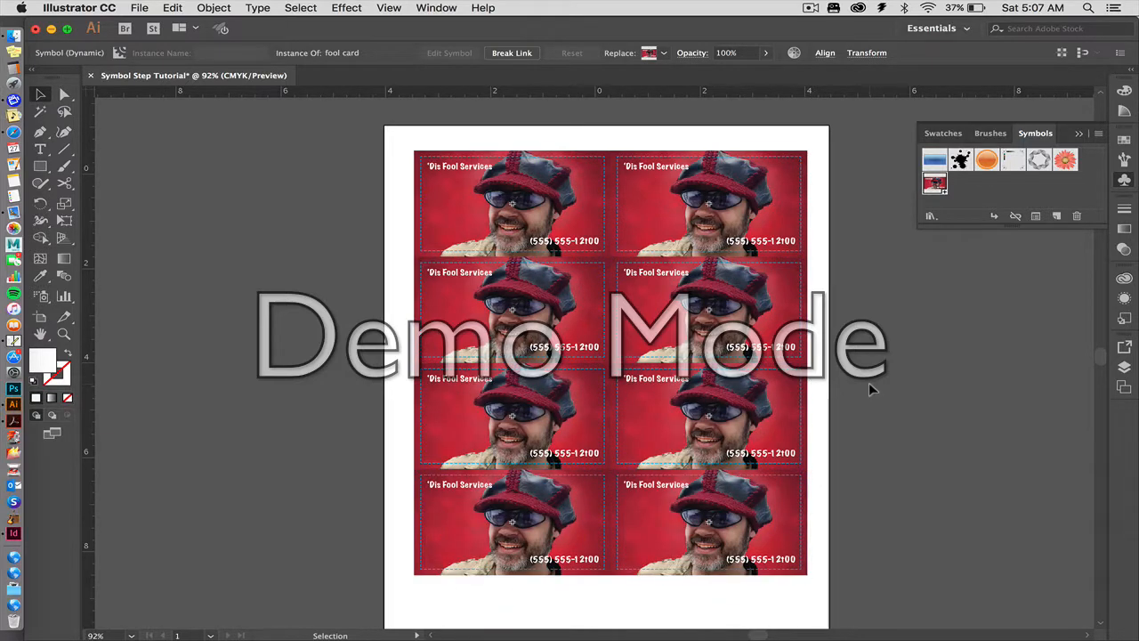
# Group all eight card instances and select the group.
pyautogui.hotkey('ctrl', 'a')
pyautogui.hotkey('ctrl', 'g')
pyautogui.click(334, 212)
pyautogui.click(445, 200)
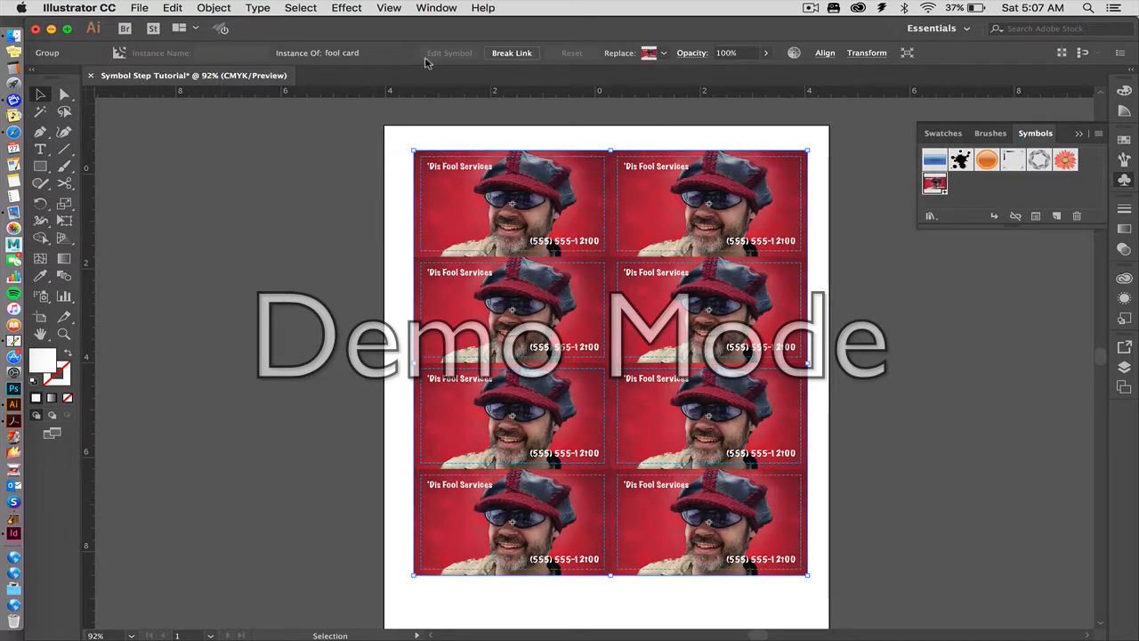
# Align the card group to the artboard, centering it horizontally and vertically, and deselect it.
pyautogui.click(825, 52)
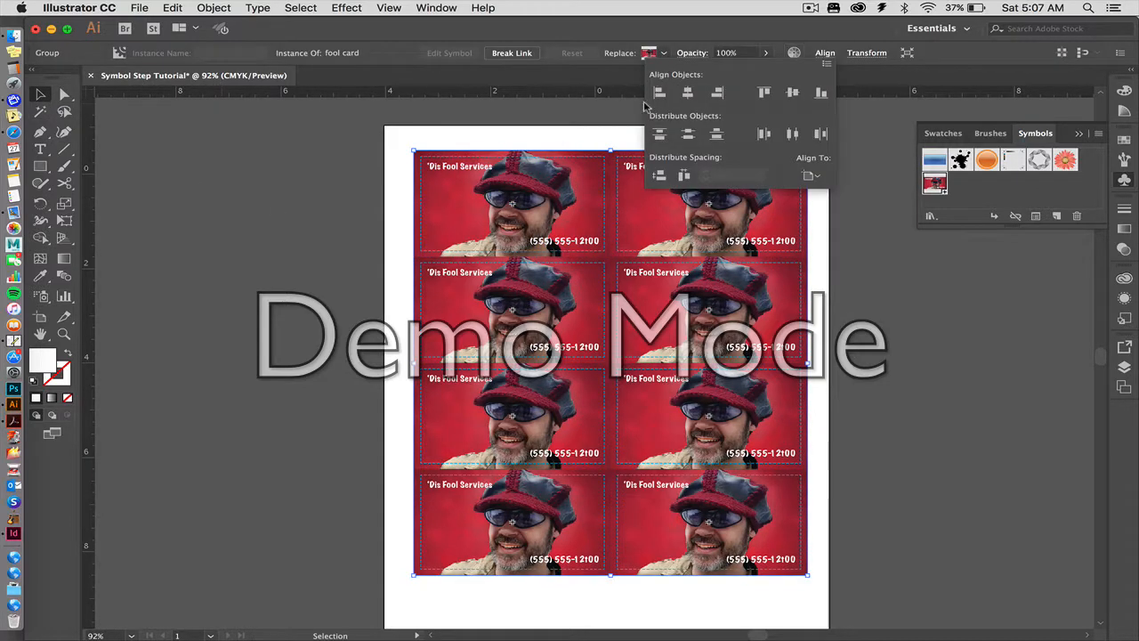
pyautogui.click(809, 176)
pyautogui.click(809, 176)
pyautogui.click(688, 93)
pyautogui.click(791, 93)
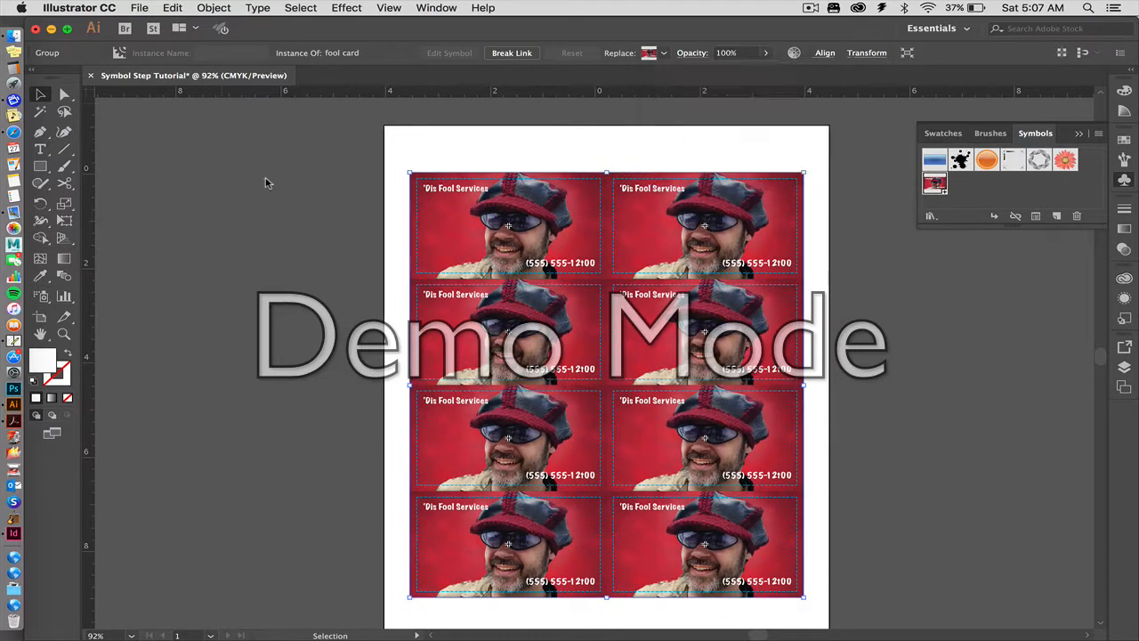
pyautogui.press('super+minus')
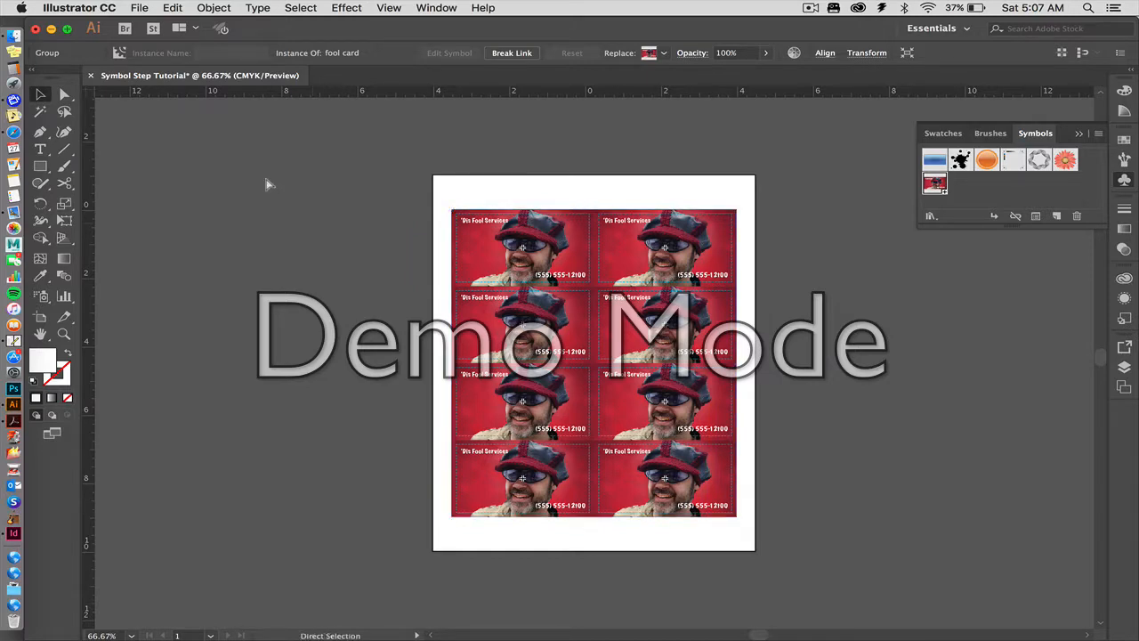
pyautogui.press('super+equal')
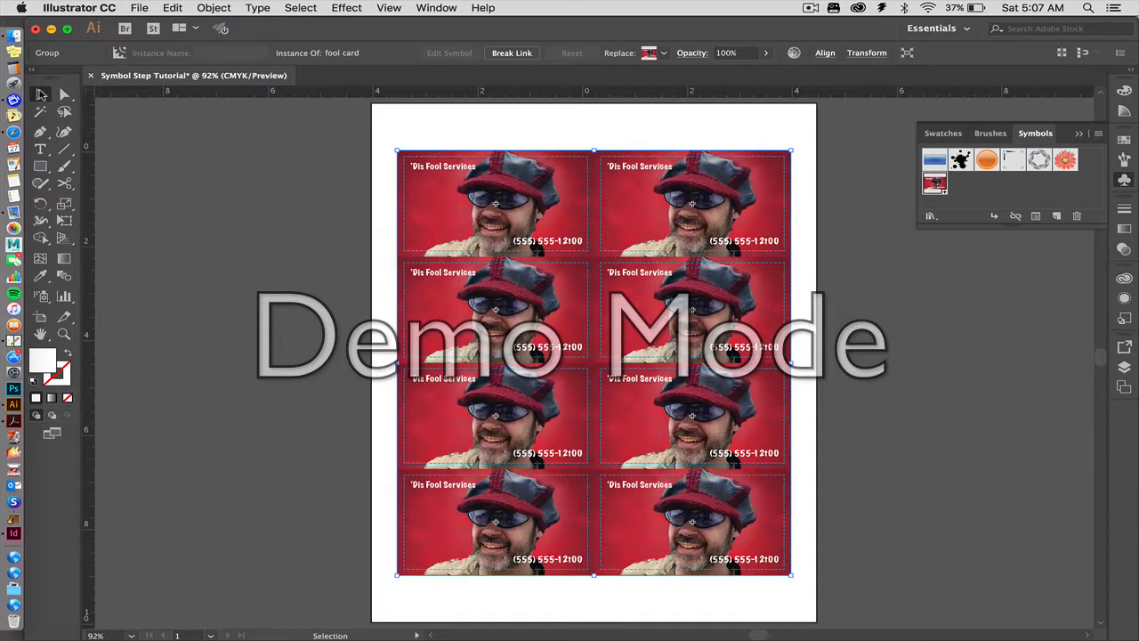
pyautogui.click(233, 175)
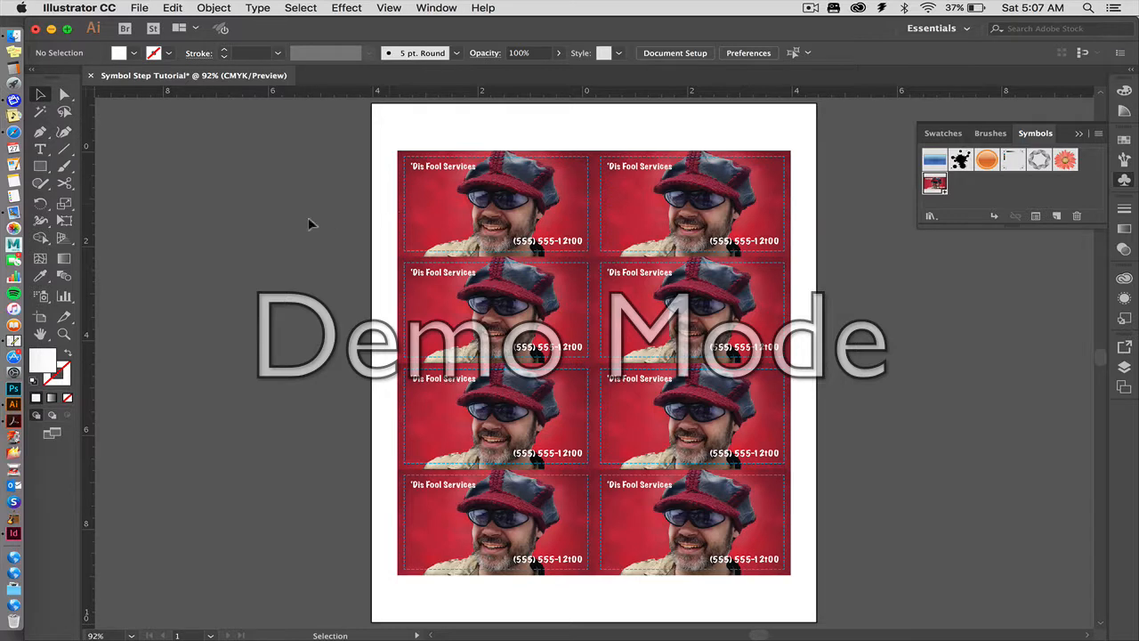
# Open the fool card symbol definition for editing from the upper-left card instance, close up on its phone number.
pyautogui.click(512, 234)
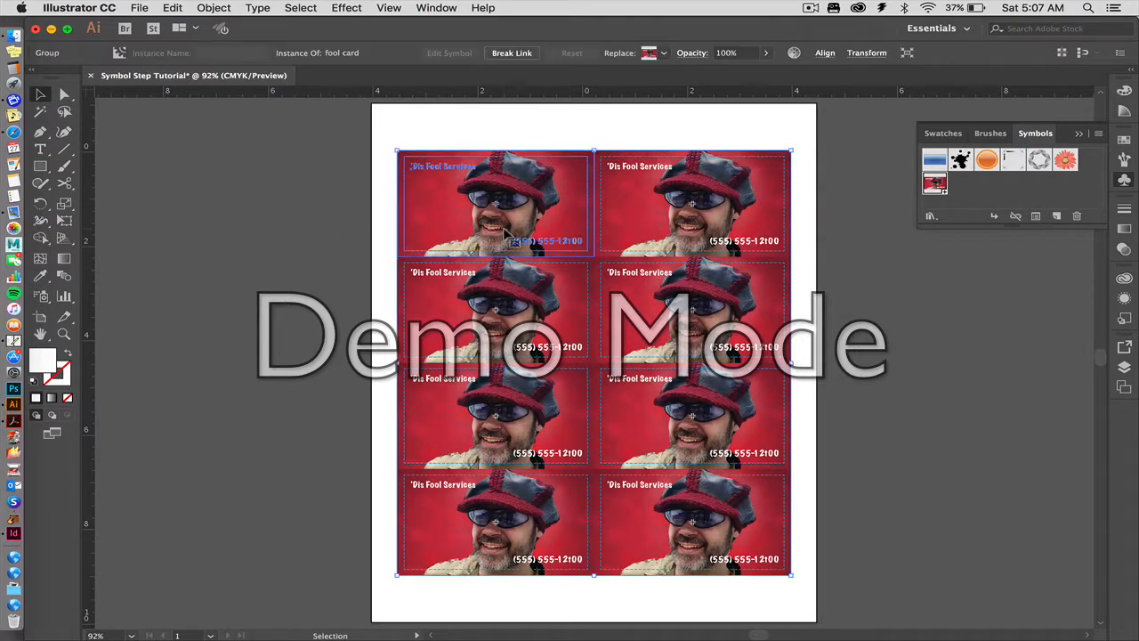
pyautogui.click(274, 220)
pyautogui.click(63, 334)
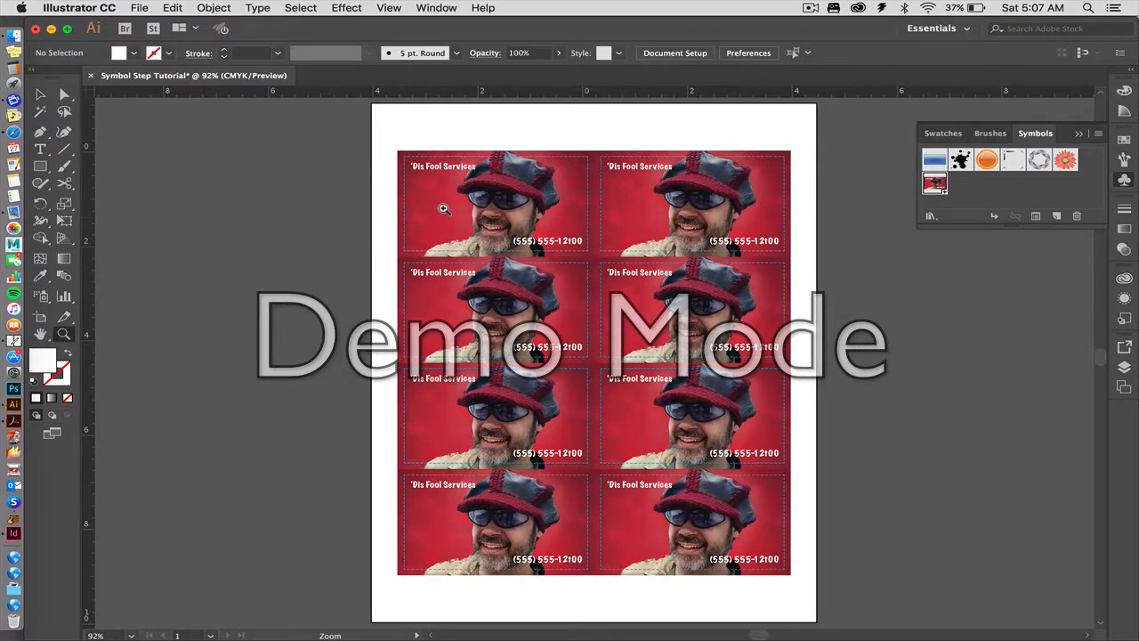
pyautogui.moveTo(520, 243); pyautogui.dragTo(626, 276)
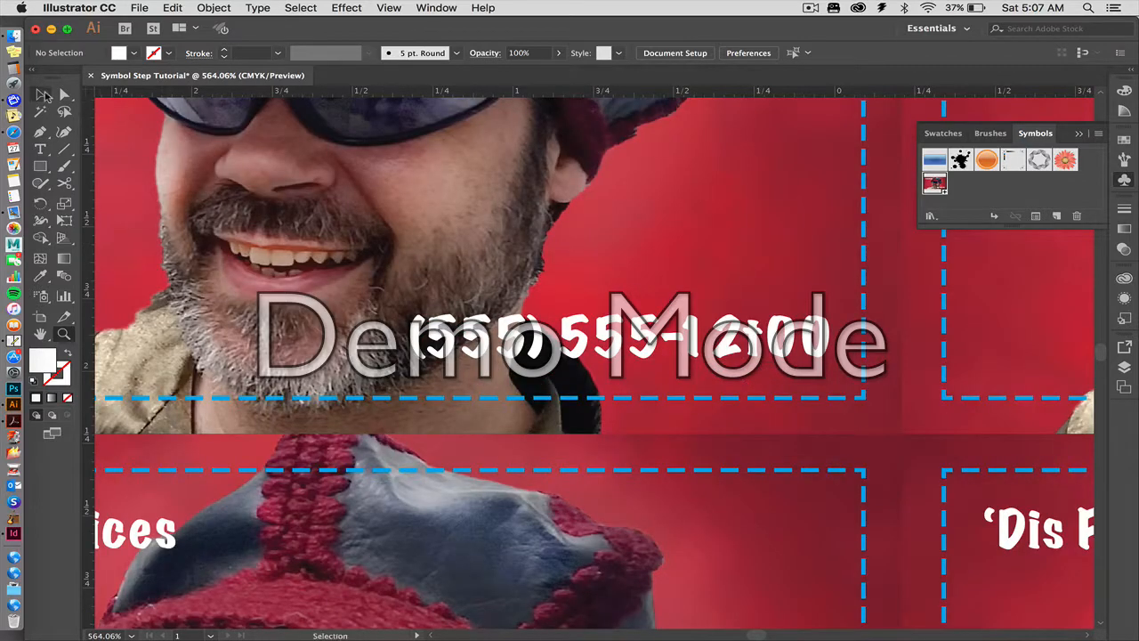
pyautogui.click(39, 94)
pyautogui.click(430, 338)
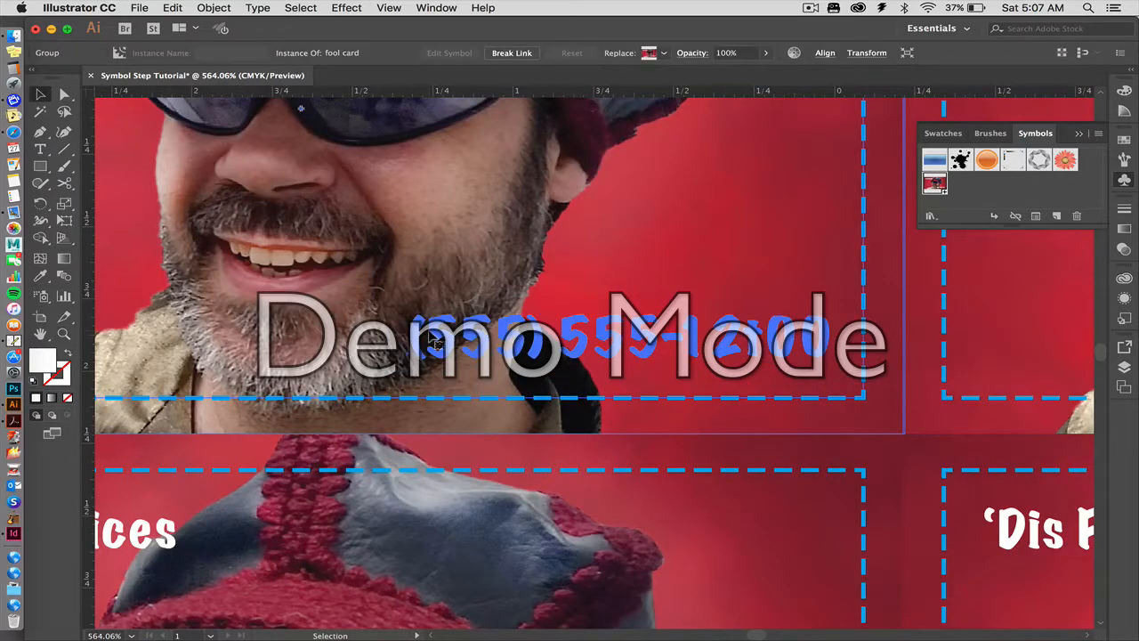
pyautogui.doubleClick(434, 339)
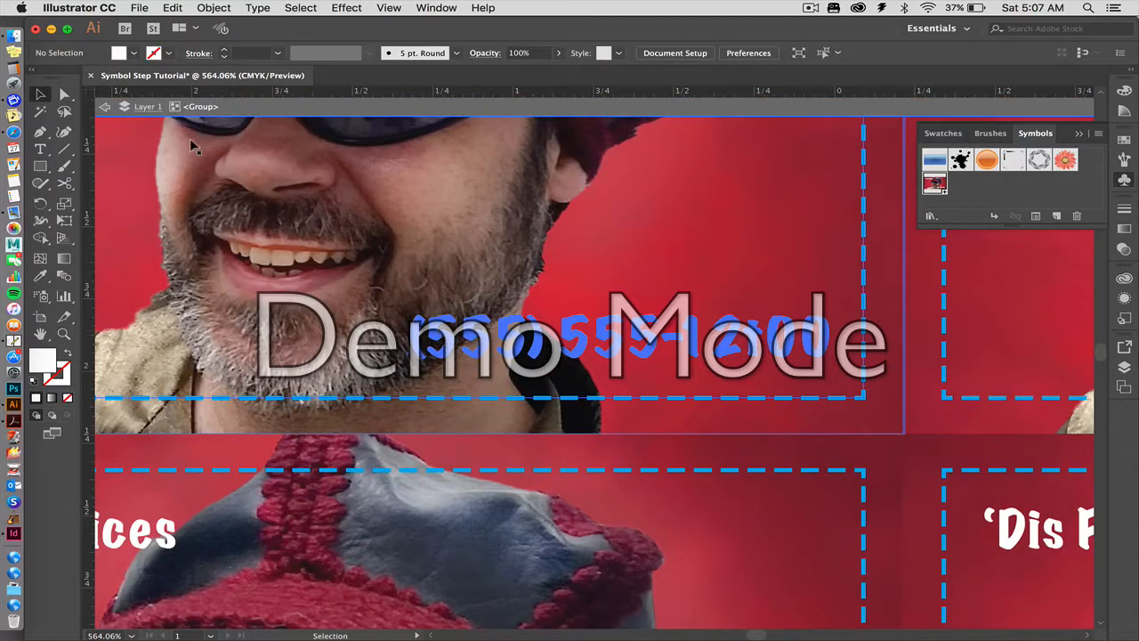
pyautogui.doubleClick(425, 341)
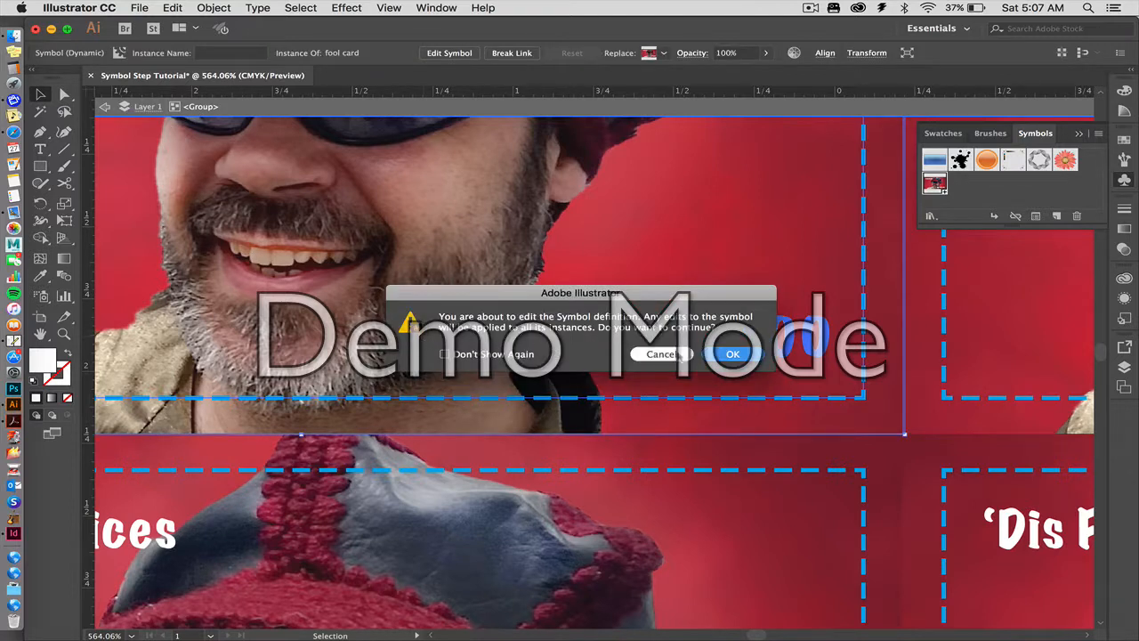
pyautogui.click(733, 355)
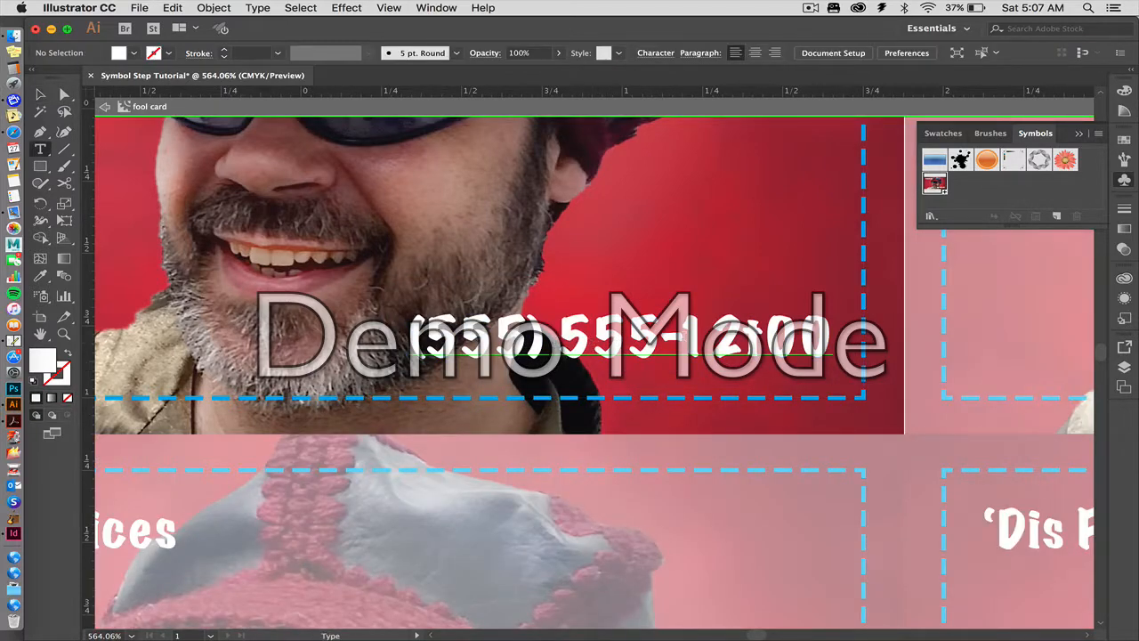
# Replace the wrong characters in the last part of the card's phone number with a single digit and exit symbol editing.
pyautogui.moveTo(712, 343); pyautogui.dragTo(762, 343)
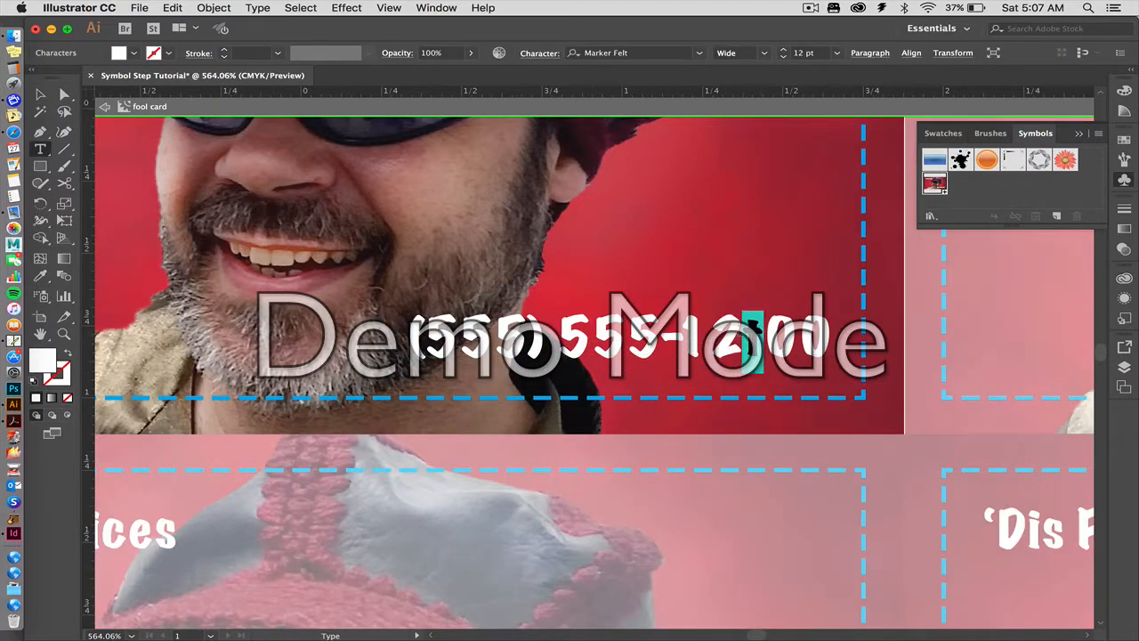
pyautogui.press('BackSpace')
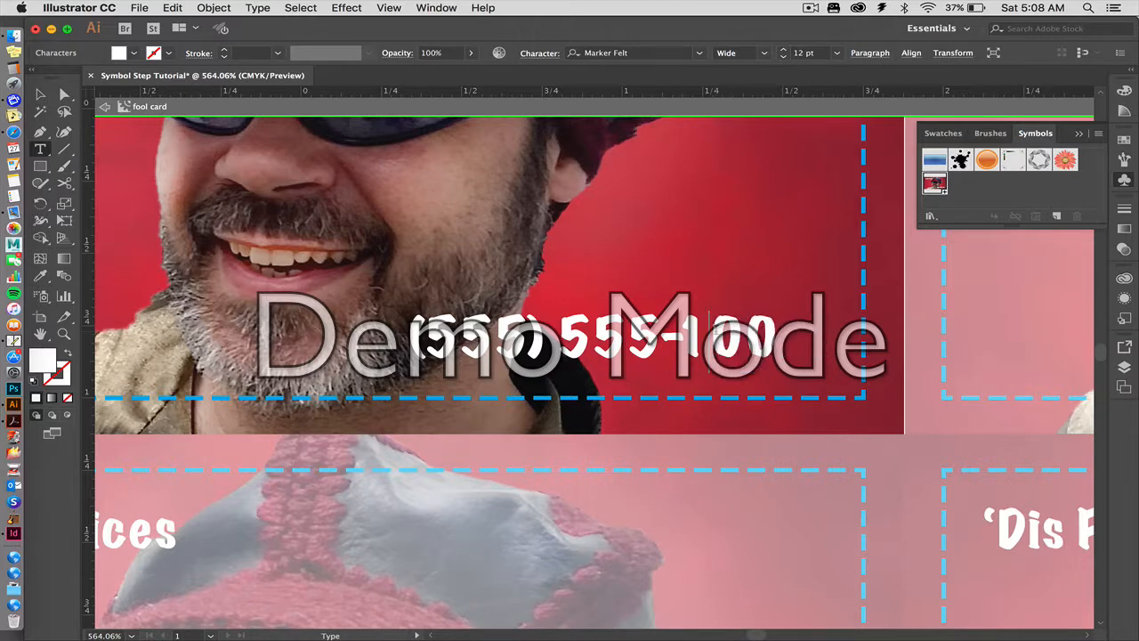
pyautogui.write('7')
pyautogui.click(41, 96)
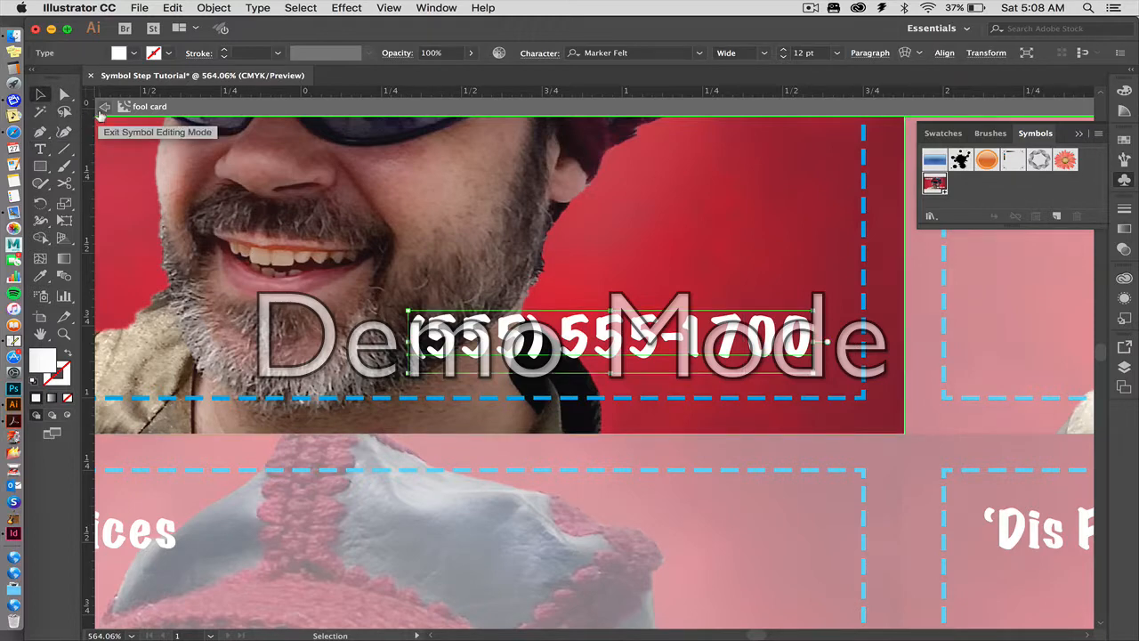
pyautogui.click(103, 108)
pyautogui.press('super+0')
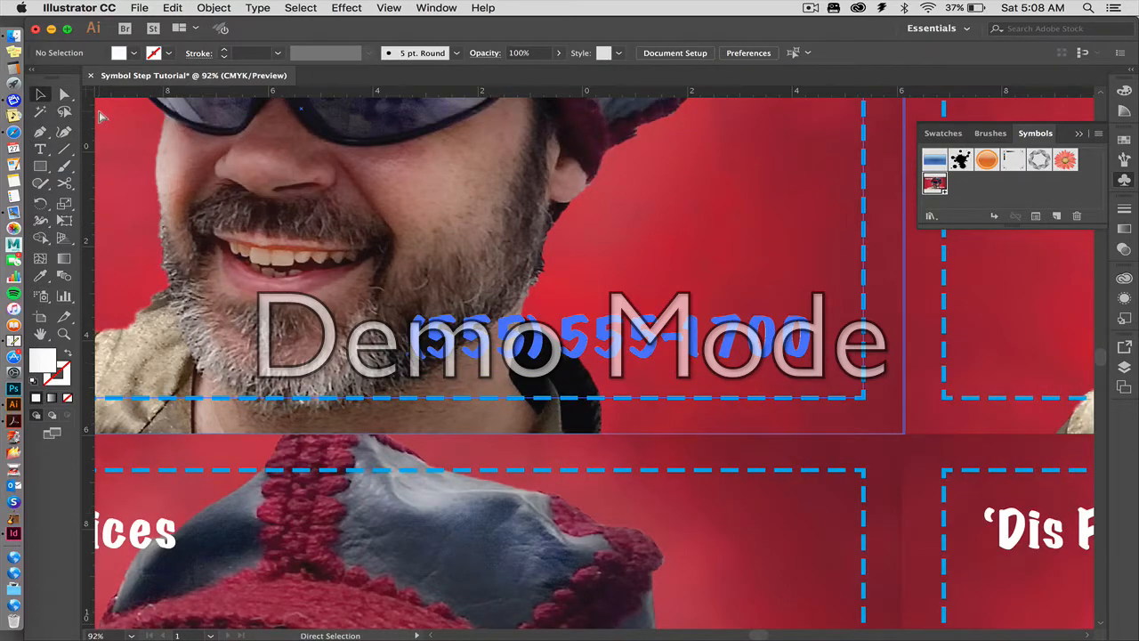